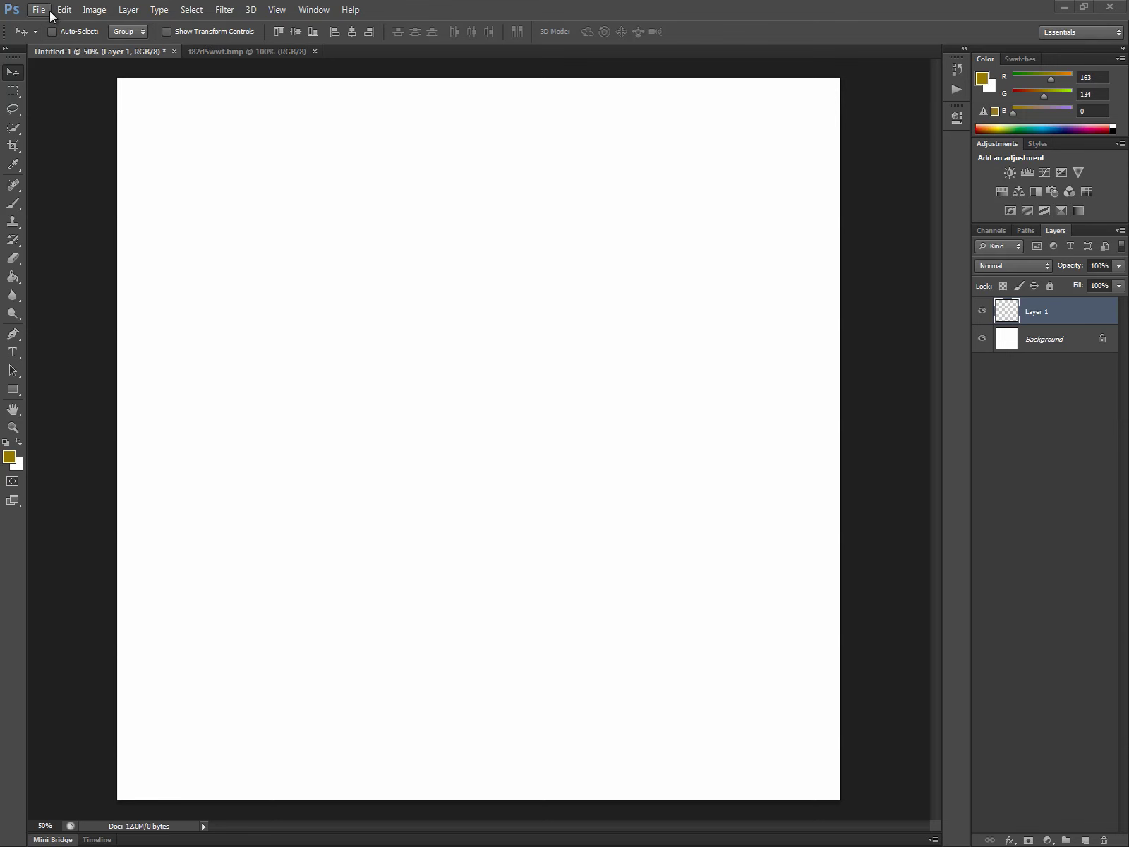
Create a new white 2048 × 2048 px document named 'Game Map'.
{"action": "left_click", "coordinate": [38, 9]}
{"action": "left_click", "coordinate": [53, 27]}
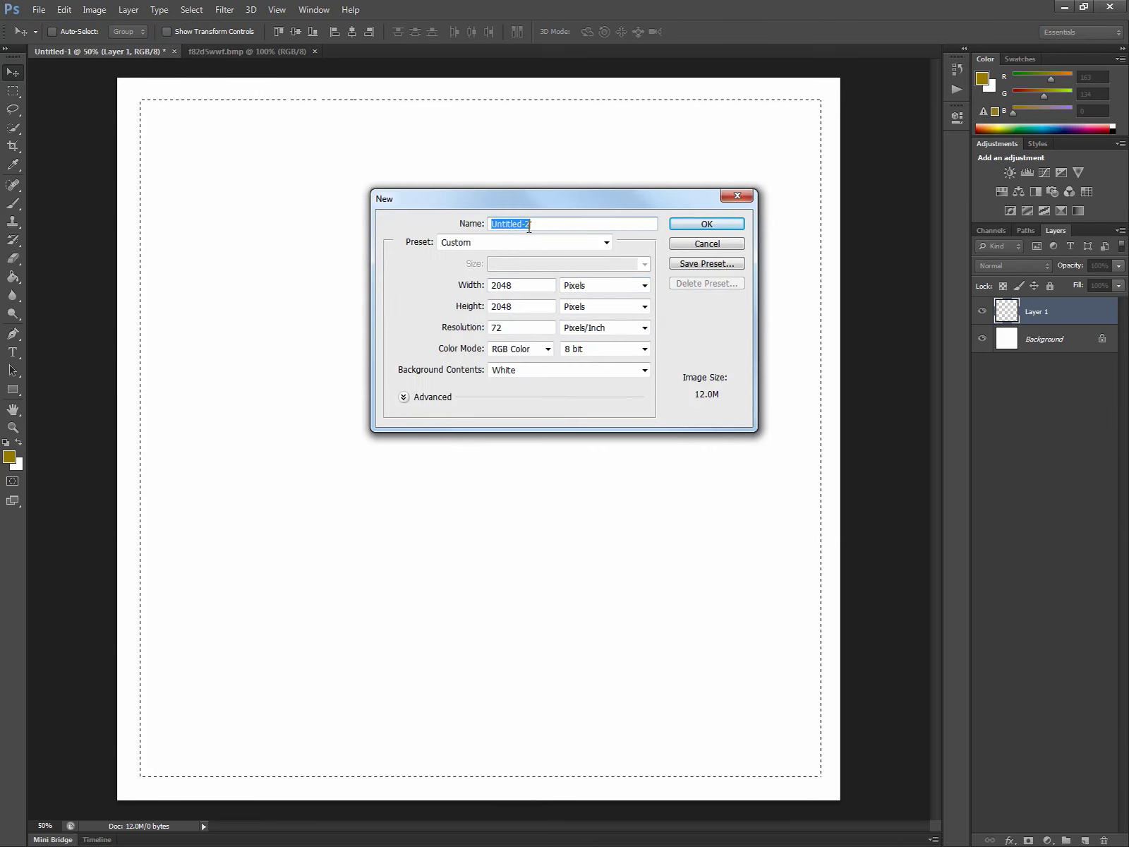
{"action": "type", "text": "Game Map"}
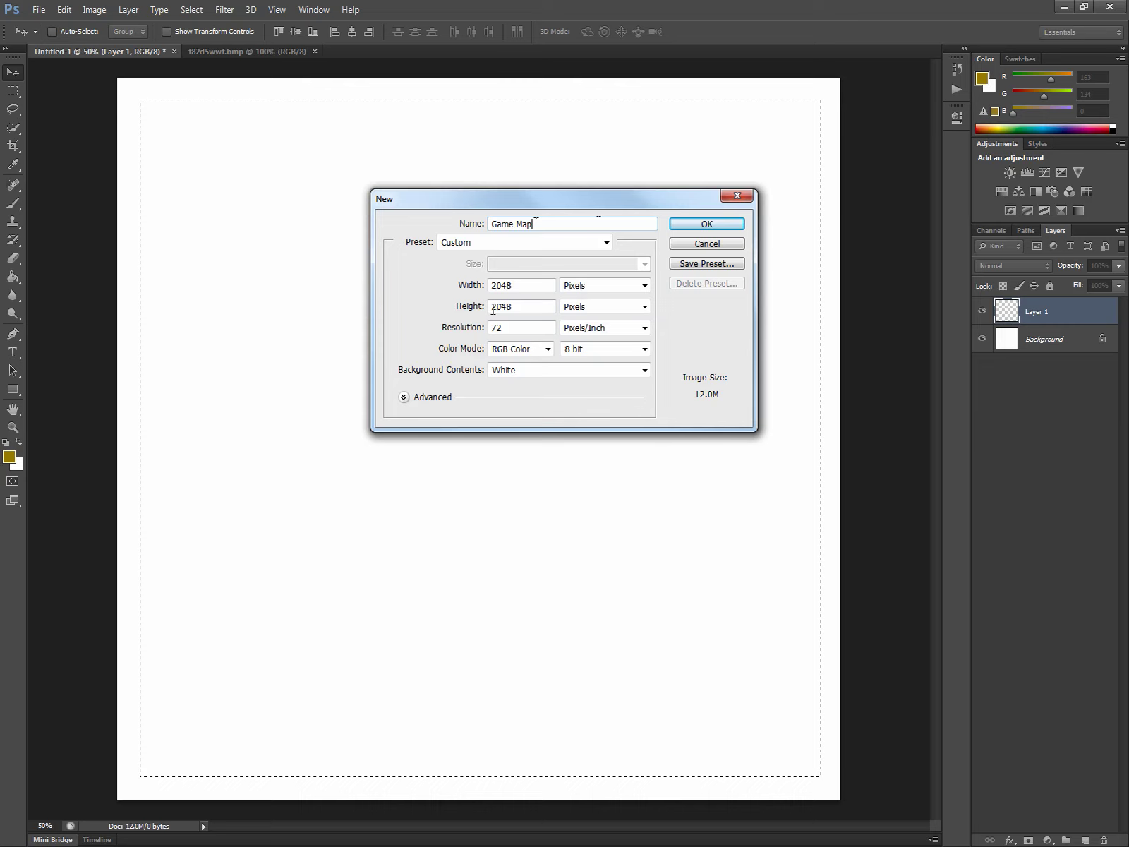
{"action": "left_click", "coordinate": [704, 225]}
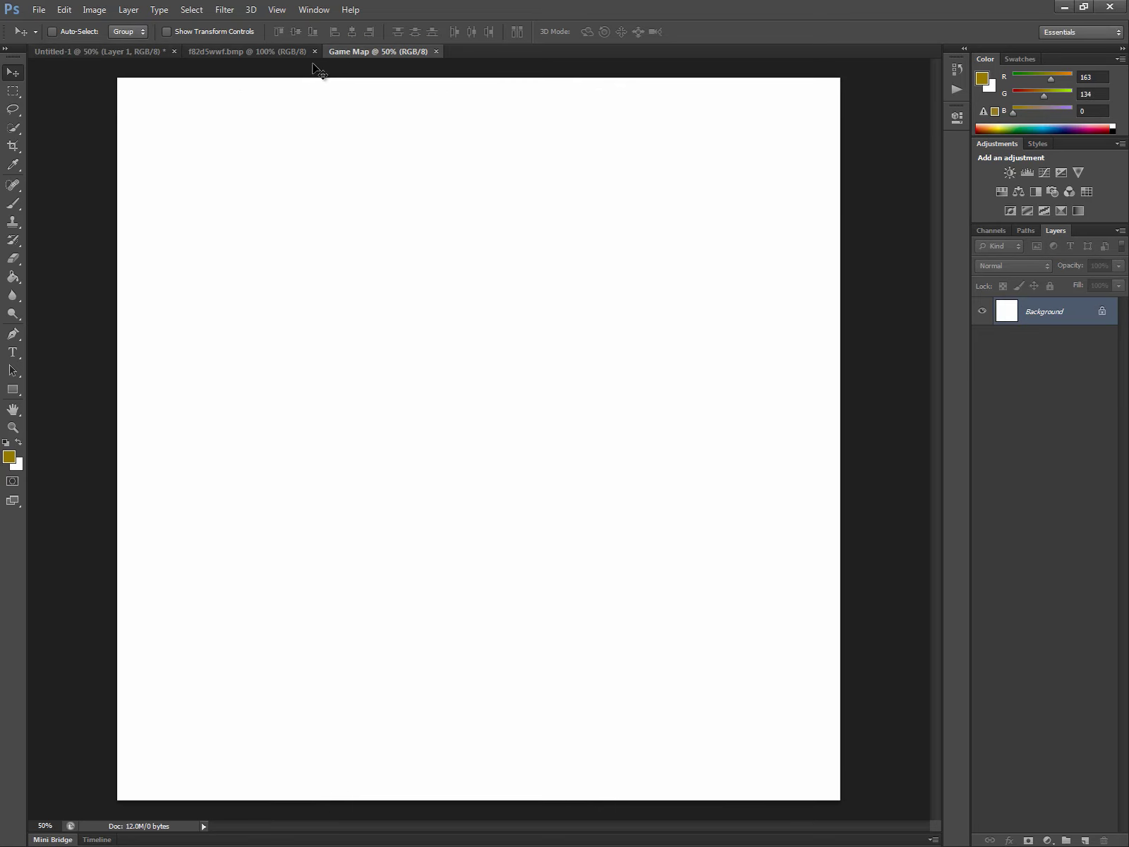
Select a rectangle just inside the canvas edges and stroke it with a 10 px black border.
{"action": "left_click", "coordinate": [16, 90]}
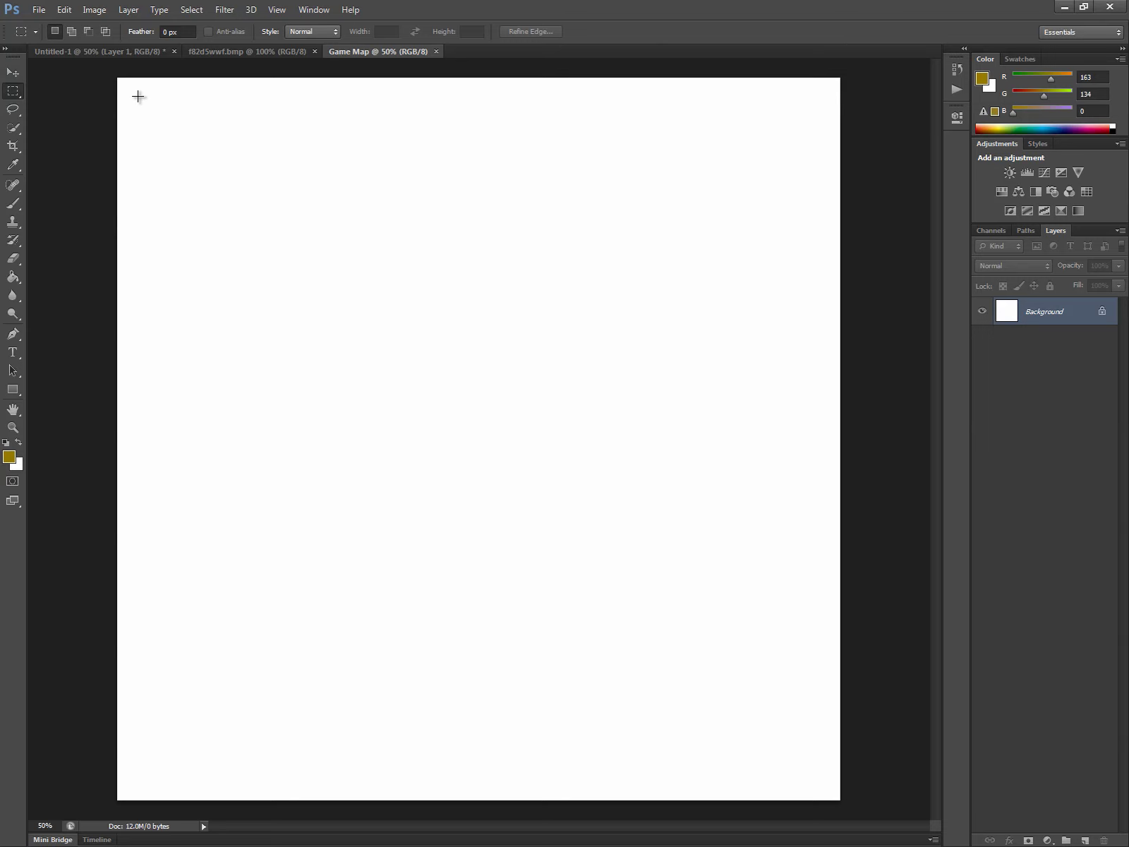
{"action": "left_click_drag", "start_coordinate": [139, 97], "coordinate": [823, 785]}
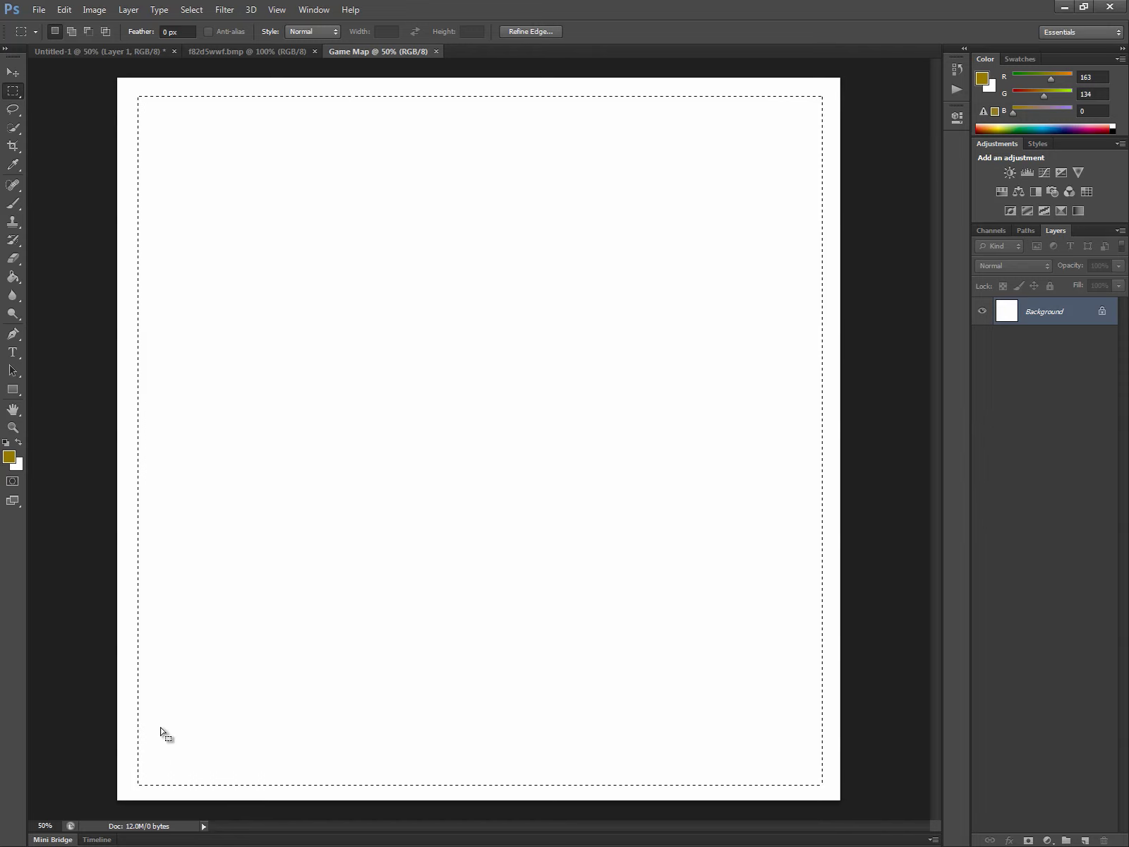
{"action": "left_click", "coordinate": [66, 11]}
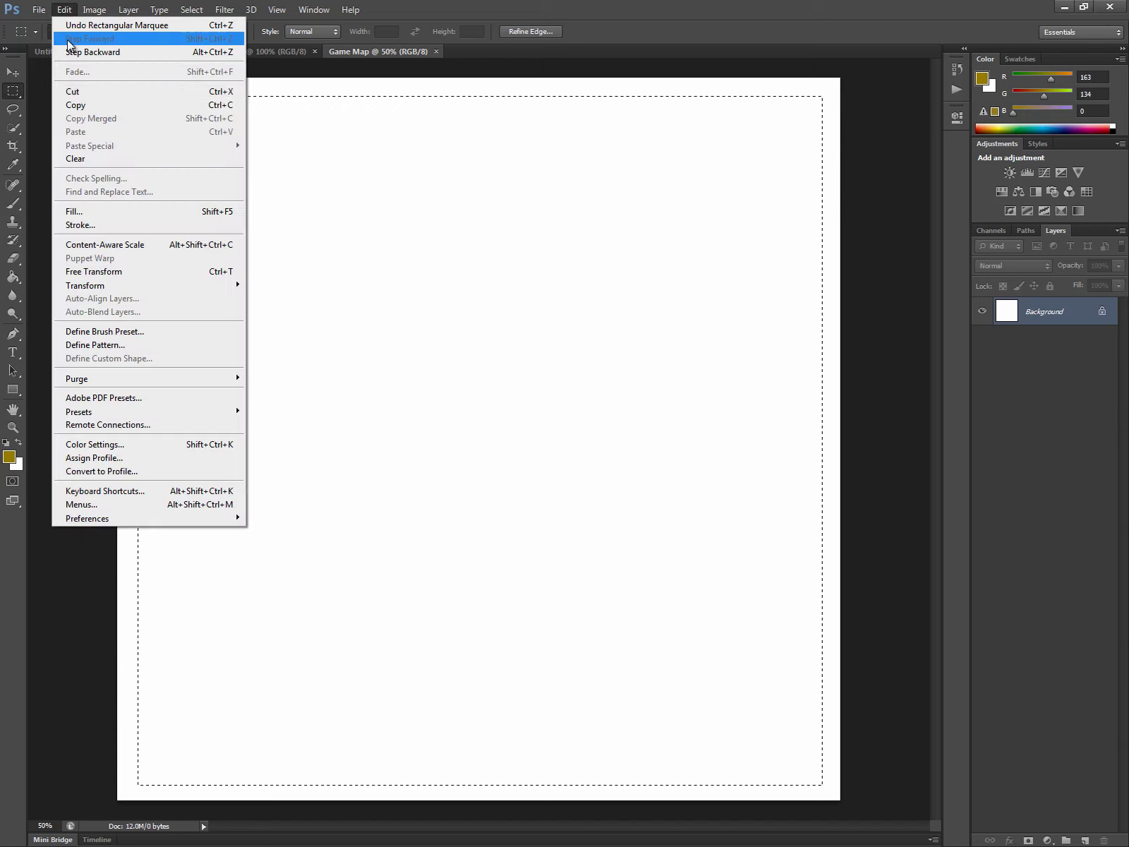
{"action": "left_click", "coordinate": [83, 225]}
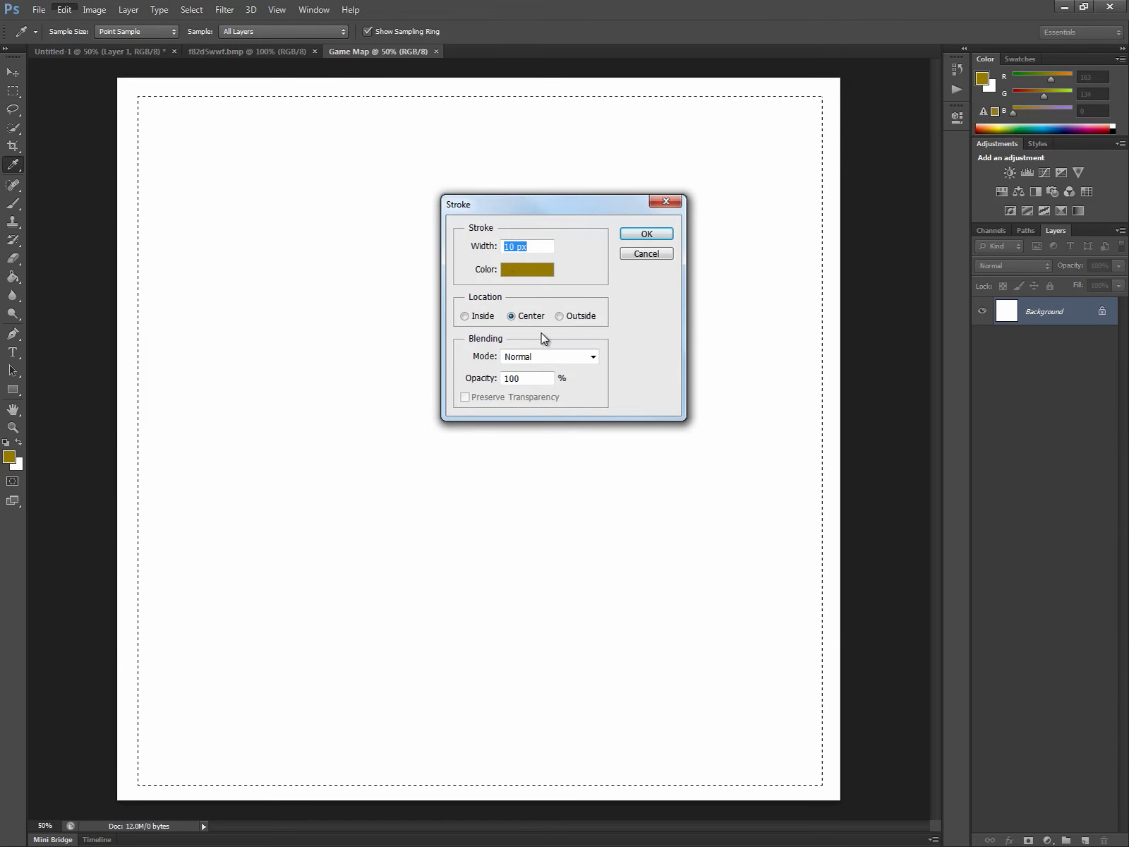
{"action": "left_click", "coordinate": [524, 269]}
{"action": "left_click_drag", "start_coordinate": [650, 346], "coordinate": [536, 622]}
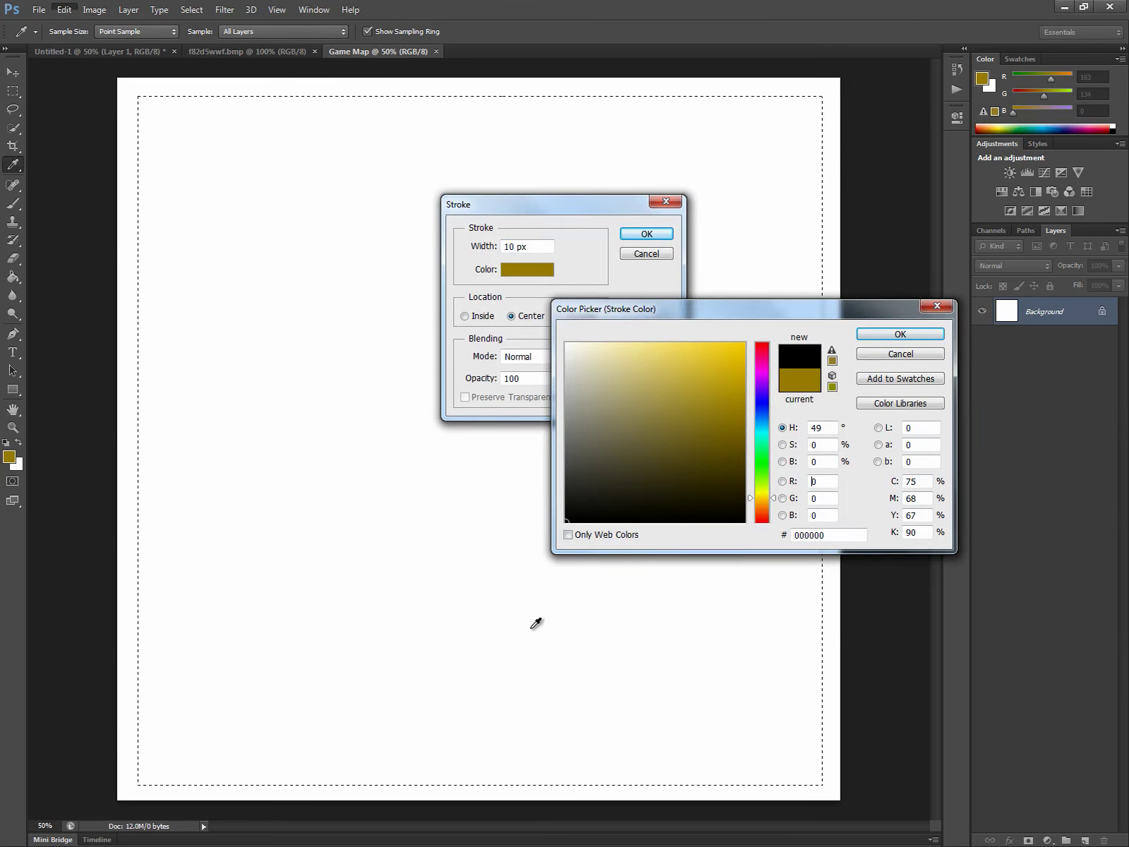
{"action": "left_click", "coordinate": [899, 334]}
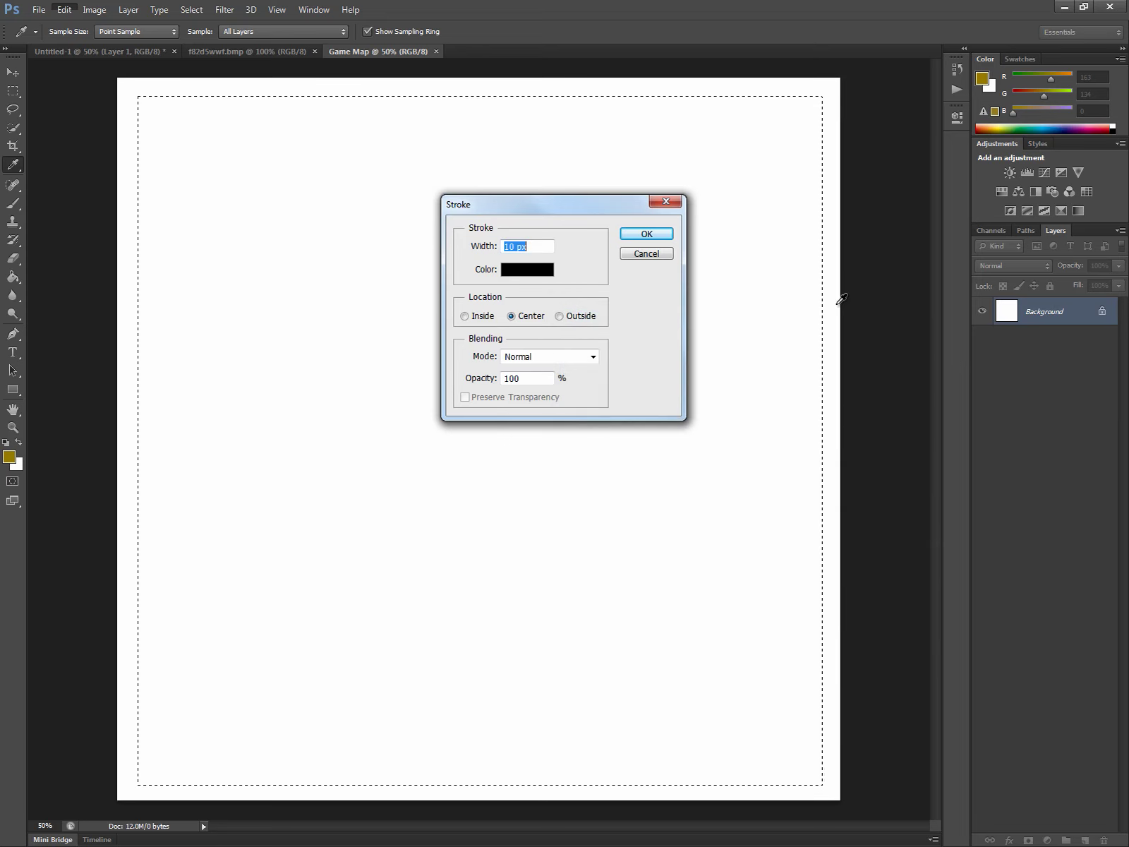
{"action": "left_click", "coordinate": [646, 235]}
{"action": "key", "text": "d"}
{"action": "key", "text": "m"}
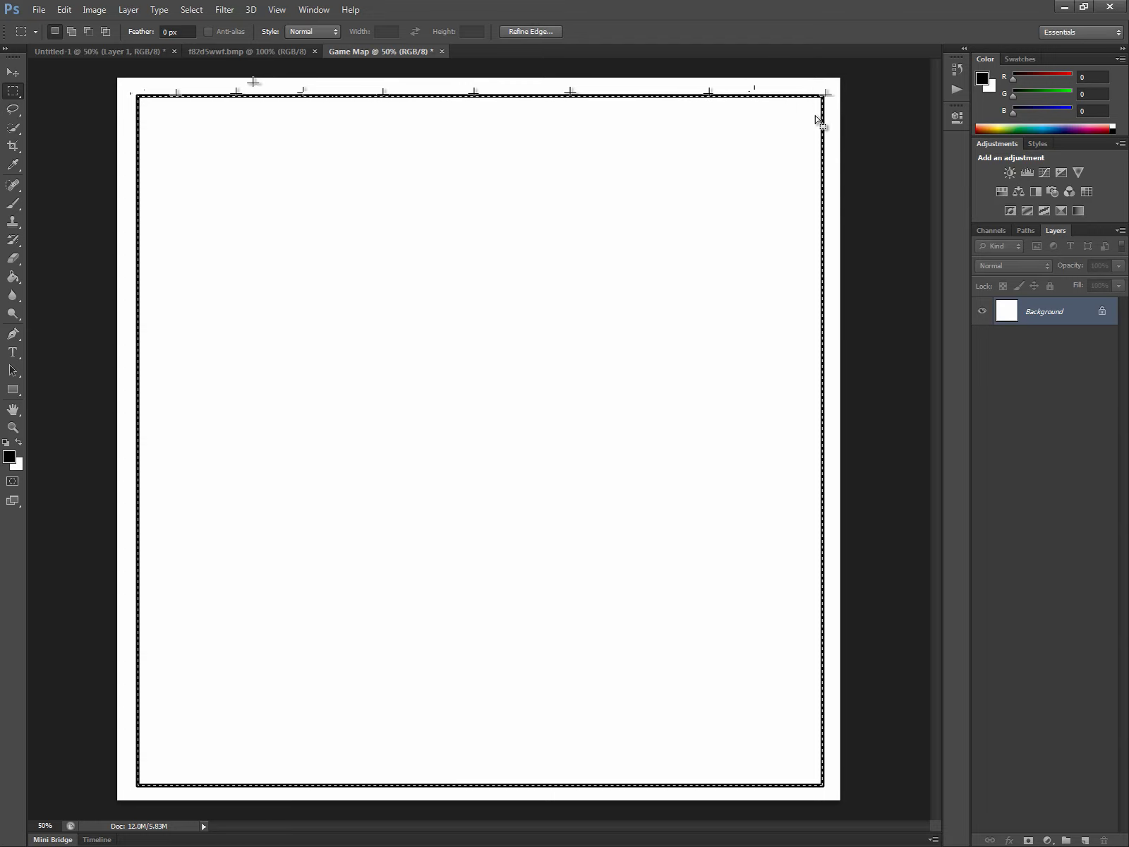
Deselect, add a new empty layer, and switch to a smaller brush.
{"action": "key", "text": "ctrl+d"}
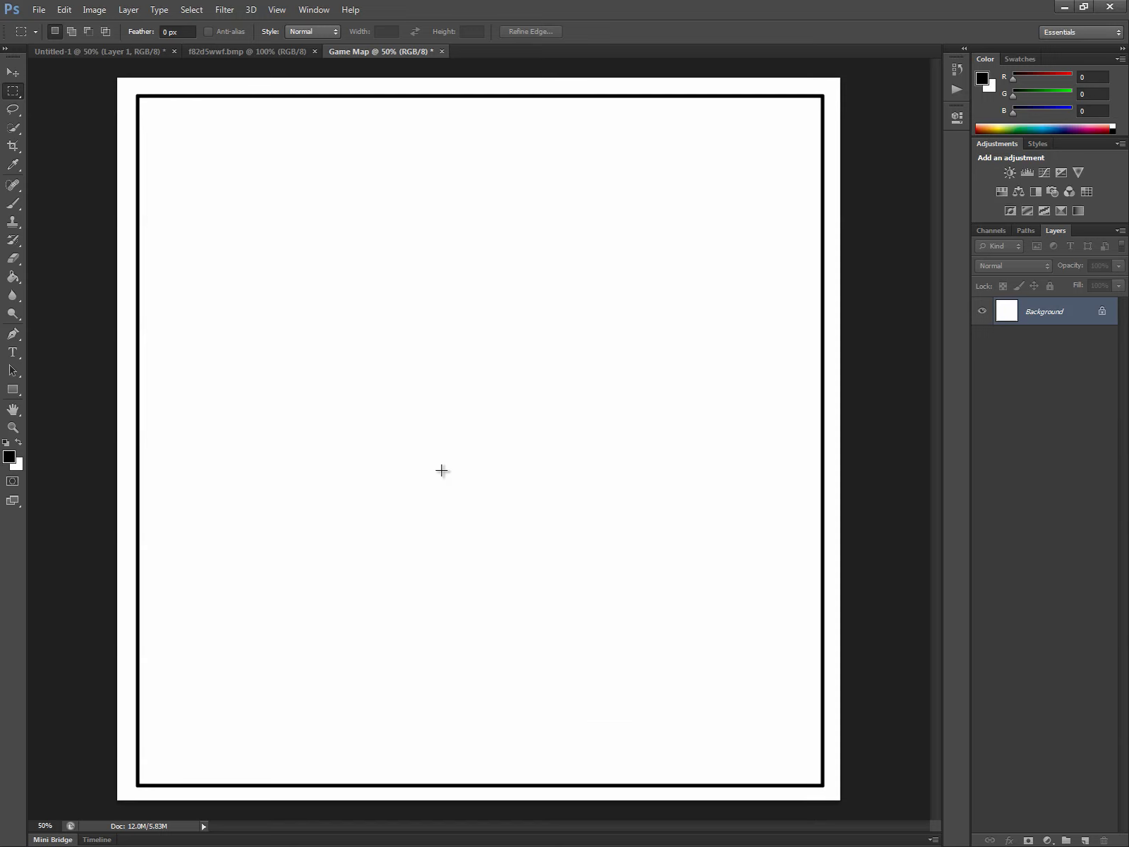
{"action": "left_click", "coordinate": [1085, 839]}
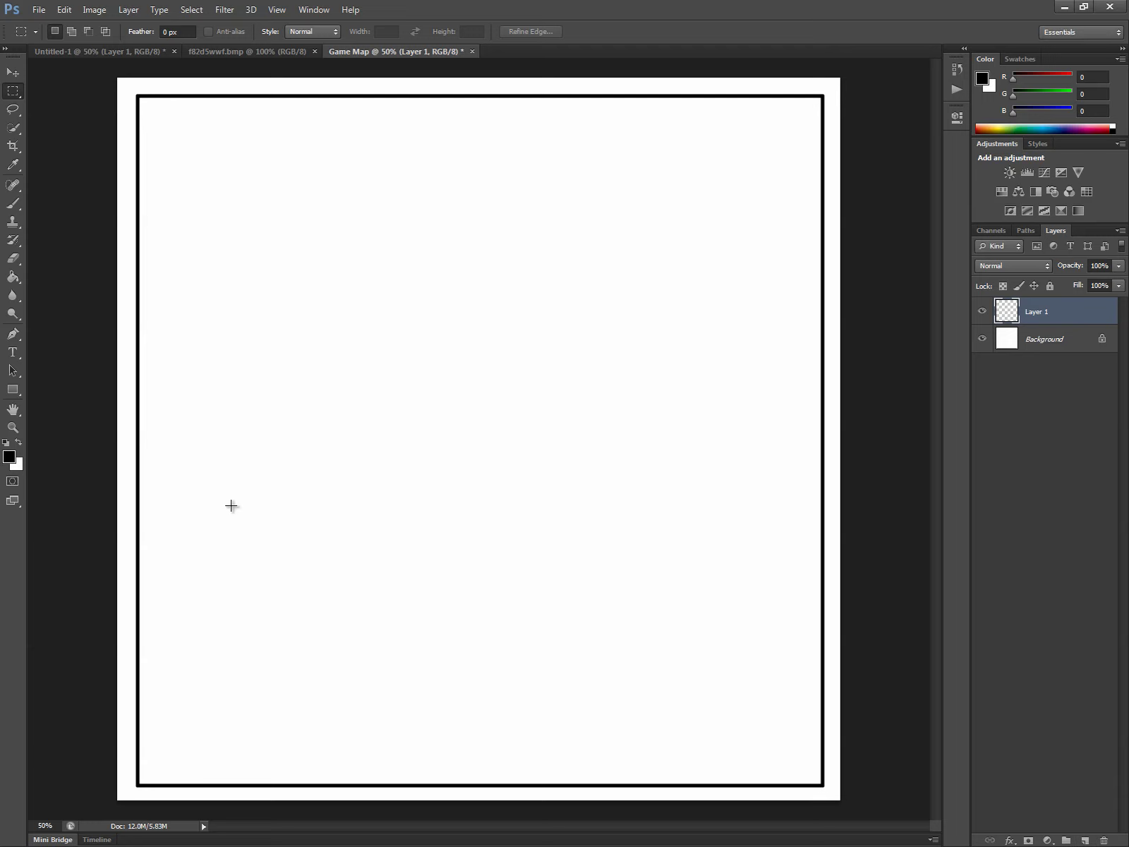
{"action": "key", "text": "b"}
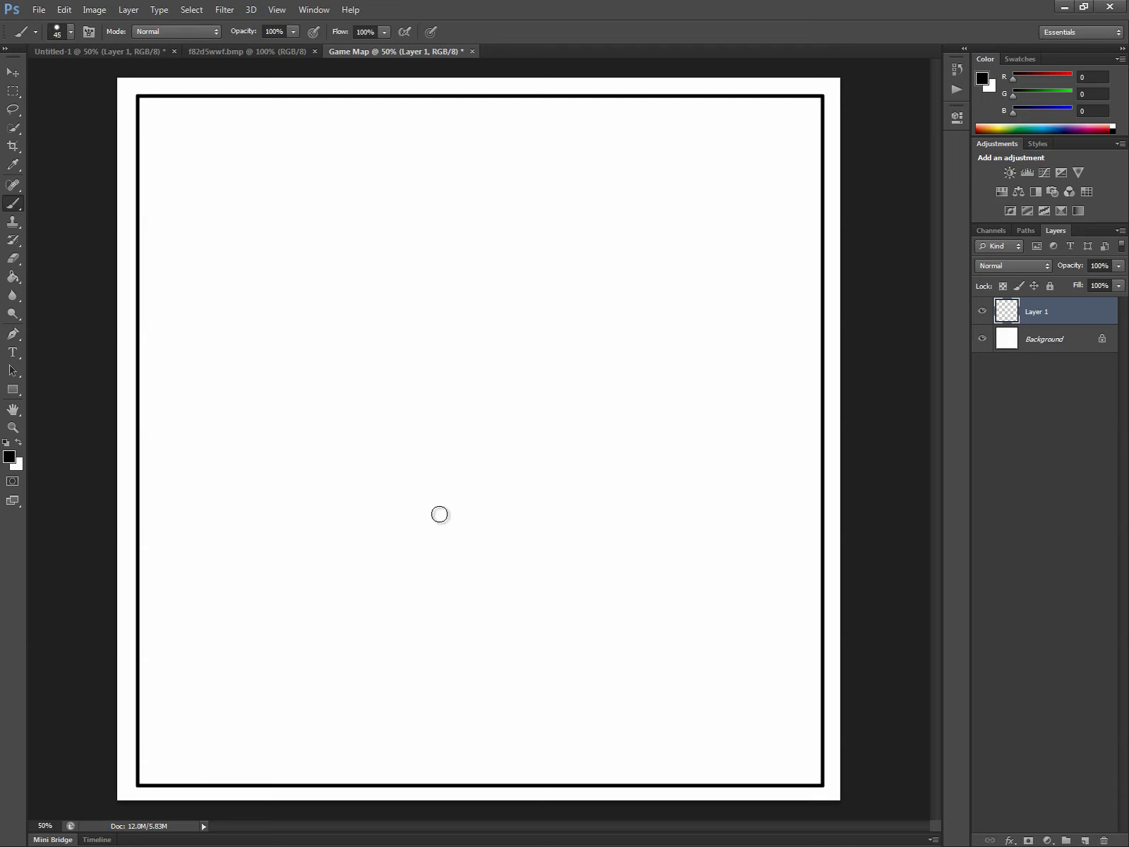
{"action": "key", "text": "bracketleft"}
{"action": "key", "text": "bracketleft"}
{"action": "key", "text": "bracketleft"}
{"action": "key", "text": "bracketleft"}
{"action": "key", "text": "bracketleft"}
Paint X marks in the lower-left and top-right corners, undoing a stray diagonal line.
{"action": "mouse_move", "coordinate": [160, 748]}
{"action": "left_mouse_down"}
{"action": "mouse_move", "coordinate": [177, 771]}
{"action": "mouse_move", "coordinate": [176, 748]}
{"action": "left_mouse_up"}
{"action": "mouse_move", "coordinate": [806, 104]}
{"action": "left_mouse_down"}
{"action": "mouse_move", "coordinate": [797, 129]}
{"action": "mouse_move", "coordinate": [809, 125]}
{"action": "left_mouse_up"}
{"action": "mouse_move", "coordinate": [198, 738]}
{"action": "left_mouse_down"}
{"action": "mouse_move", "coordinate": [413, 494]}
{"action": "mouse_move", "coordinate": [769, 131]}
{"action": "mouse_move", "coordinate": [748, 138]}
{"action": "mouse_move", "coordinate": [777, 150]}
{"action": "left_mouse_up"}
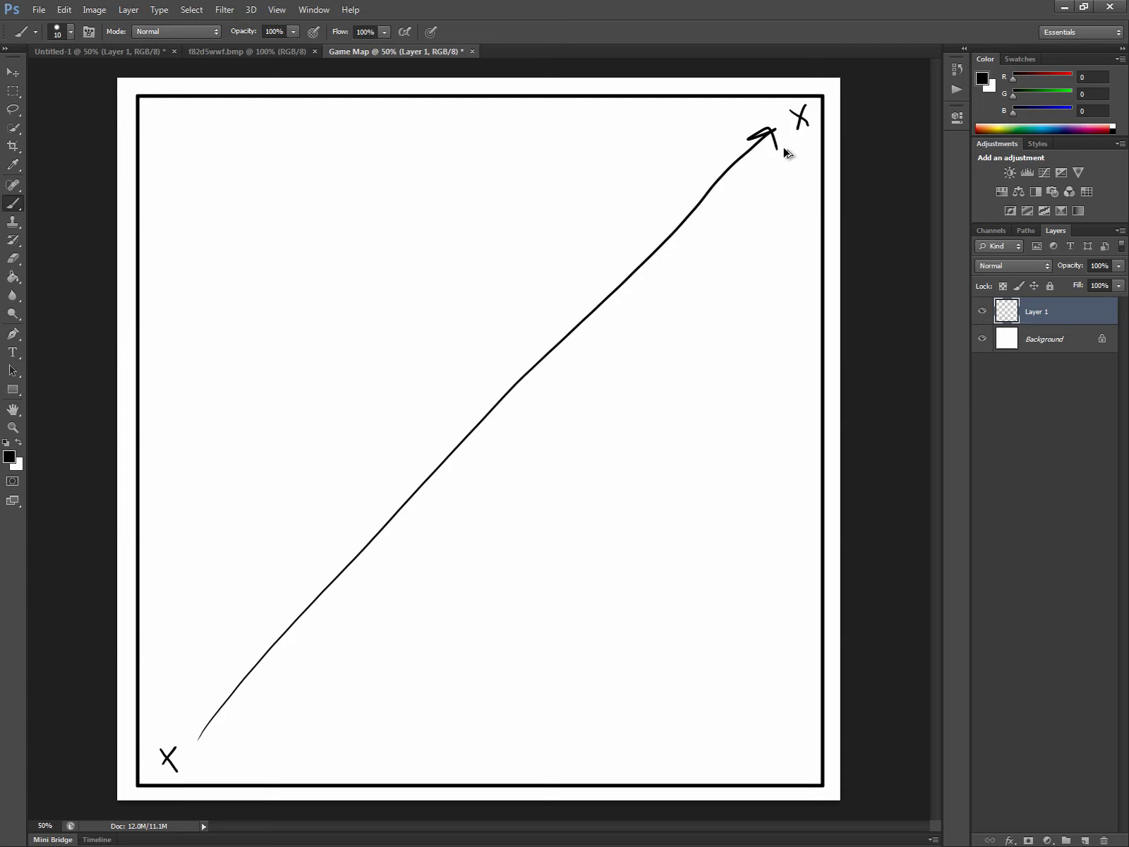
{"action": "key", "text": "ctrl+z"}
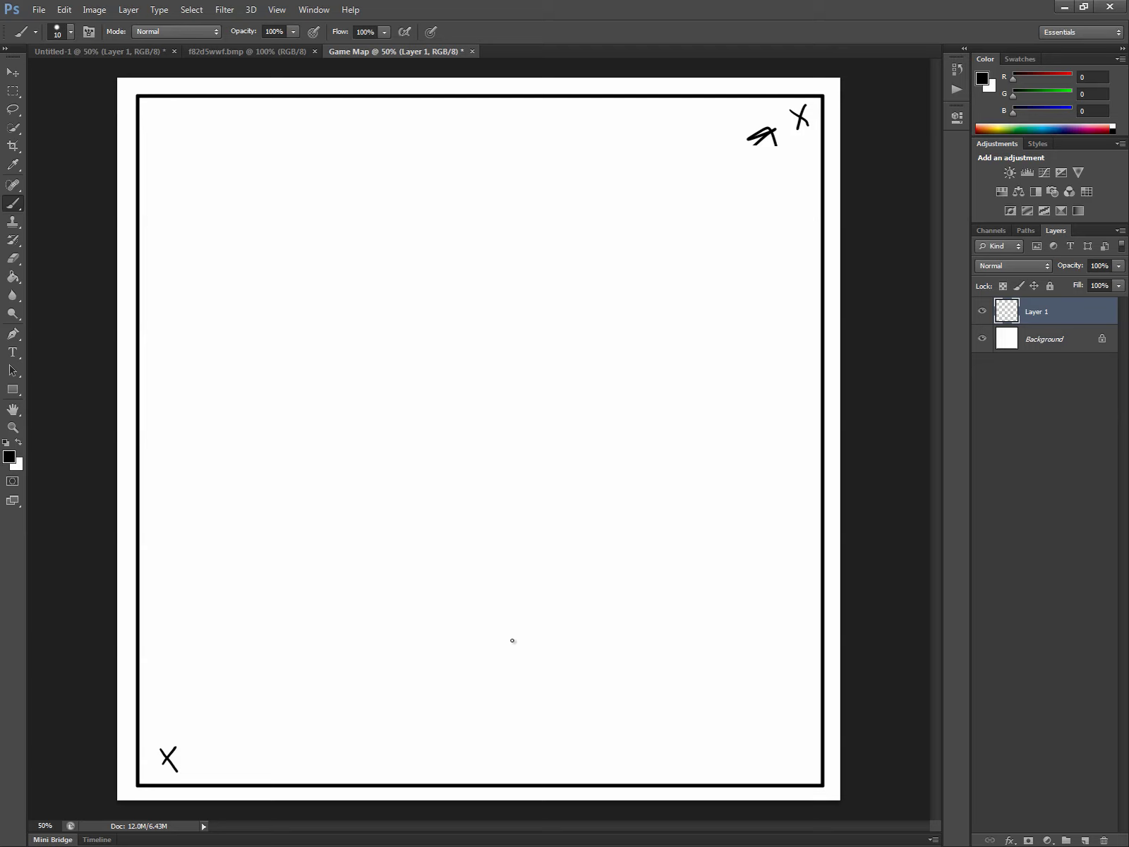
{"action": "key", "text": "ctrl+alt+z"}
Rename Layer 1 to 'sketch'.
{"action": "double_click", "coordinate": [1032, 311]}
{"action": "type", "text": "sketch"}
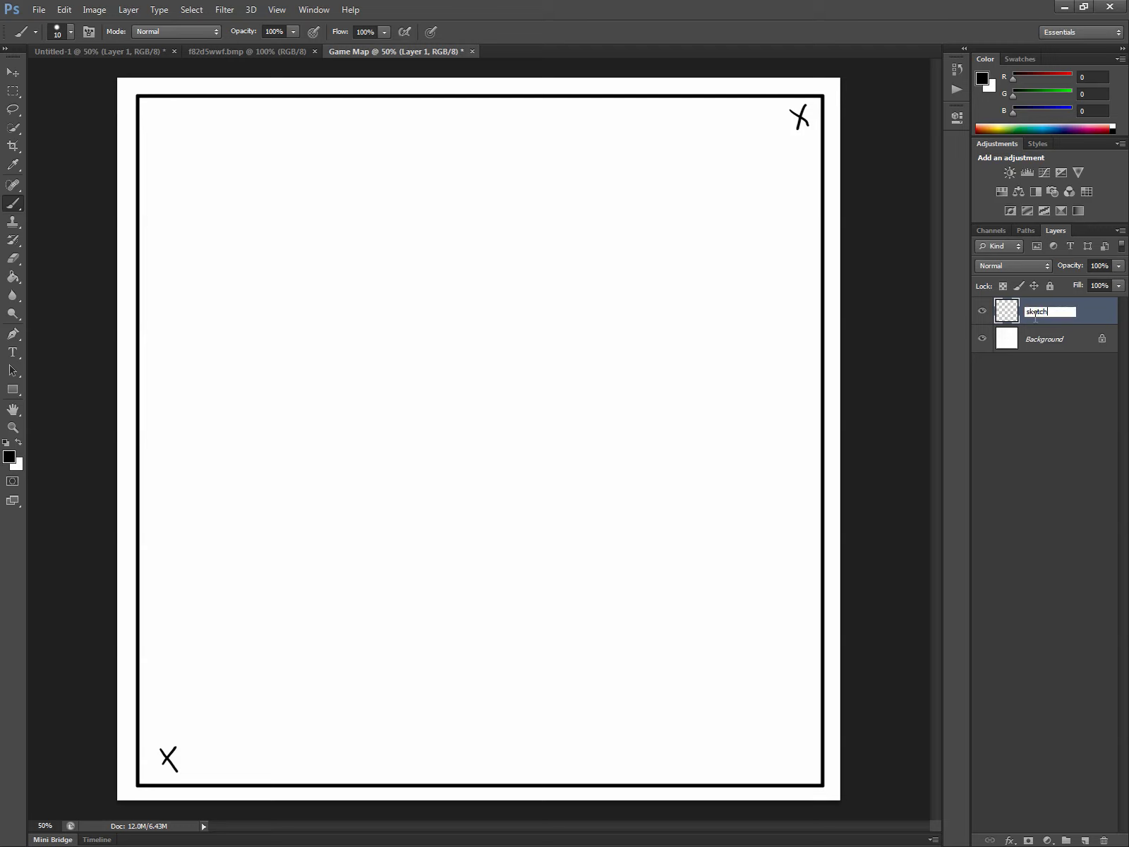
{"action": "key", "text": "Return"}
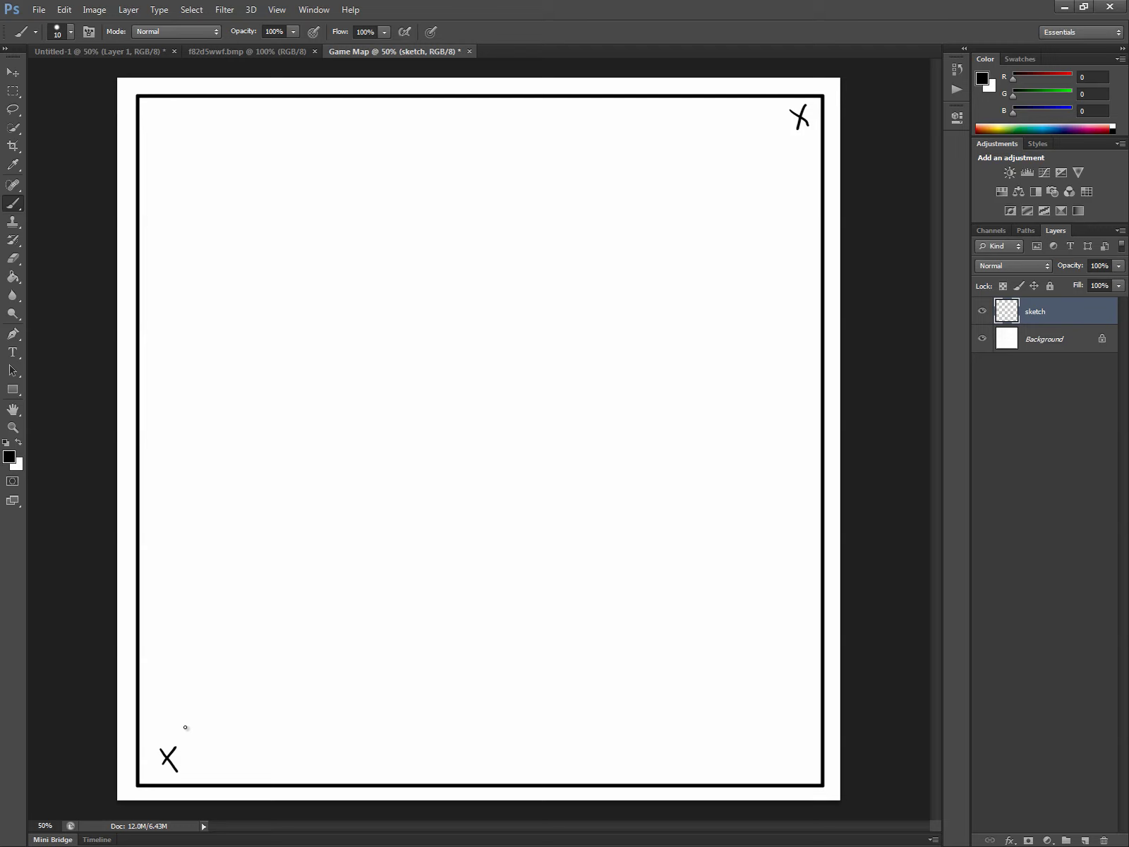
Brush the bedroom walls around the lower-left X, redrawing a misdrawn first attempt.
{"action": "mouse_move", "coordinate": [185, 728]}
{"action": "left_mouse_down"}
{"action": "mouse_move", "coordinate": [183, 770]}
{"action": "mouse_move", "coordinate": [254, 763]}
{"action": "left_mouse_up"}
{"action": "mouse_move", "coordinate": [185, 727]}
{"action": "left_mouse_down"}
{"action": "mouse_move", "coordinate": [192, 665]}
{"action": "mouse_move", "coordinate": [221, 669]}
{"action": "left_mouse_up"}
{"action": "key", "text": "ctrl+alt+z"}
{"action": "key", "text": "ctrl+alt+z"}
{"action": "key", "text": "ctrl+alt+z"}
{"action": "mouse_move", "coordinate": [157, 720]}
{"action": "left_mouse_down"}
{"action": "mouse_move", "coordinate": [165, 774]}
{"action": "mouse_move", "coordinate": [247, 768]}
{"action": "left_mouse_up"}
{"action": "mouse_move", "coordinate": [157, 720]}
{"action": "left_mouse_down"}
{"action": "mouse_move", "coordinate": [160, 669]}
{"action": "mouse_move", "coordinate": [261, 679]}
{"action": "mouse_move", "coordinate": [257, 759]}
{"action": "mouse_move", "coordinate": [220, 773]}
{"action": "left_mouse_up"}
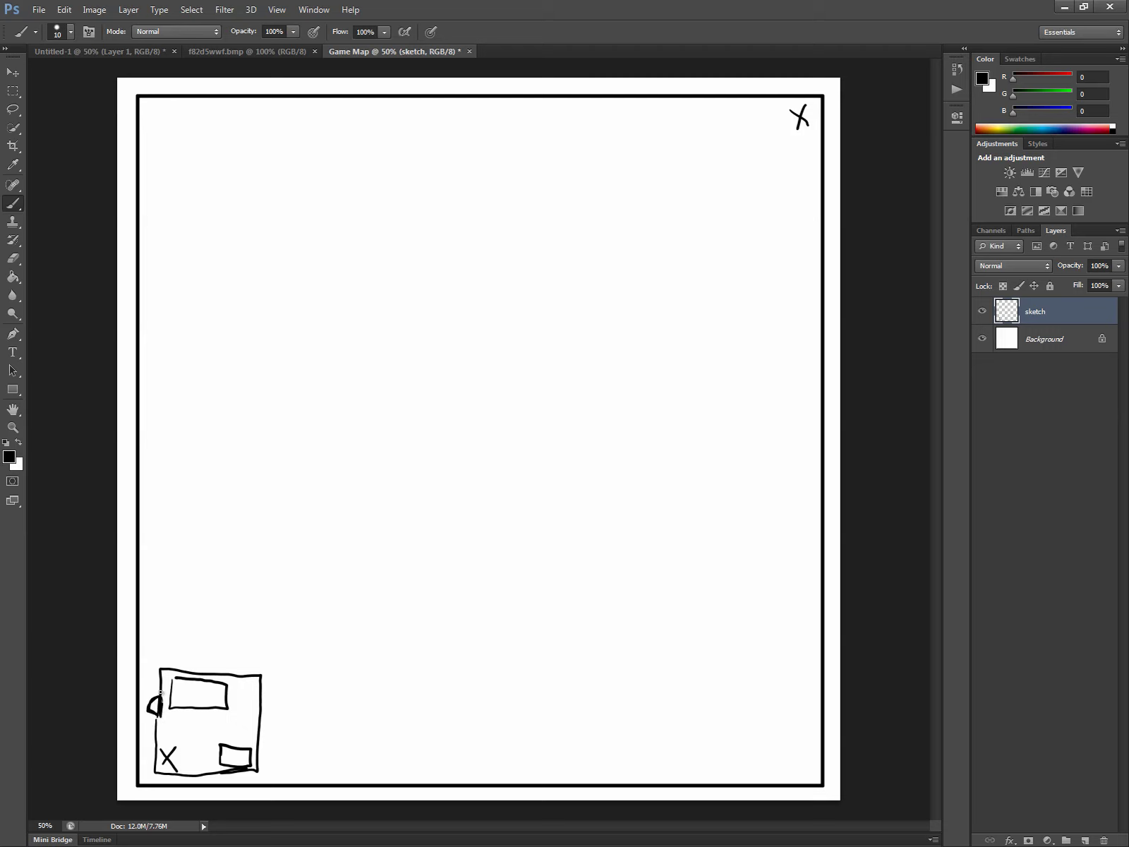
Zoom in on the bedroom, undo its left-wall door arc, and brush a small circle in the lower-right rectangle.
{"action": "key", "text": "z"}
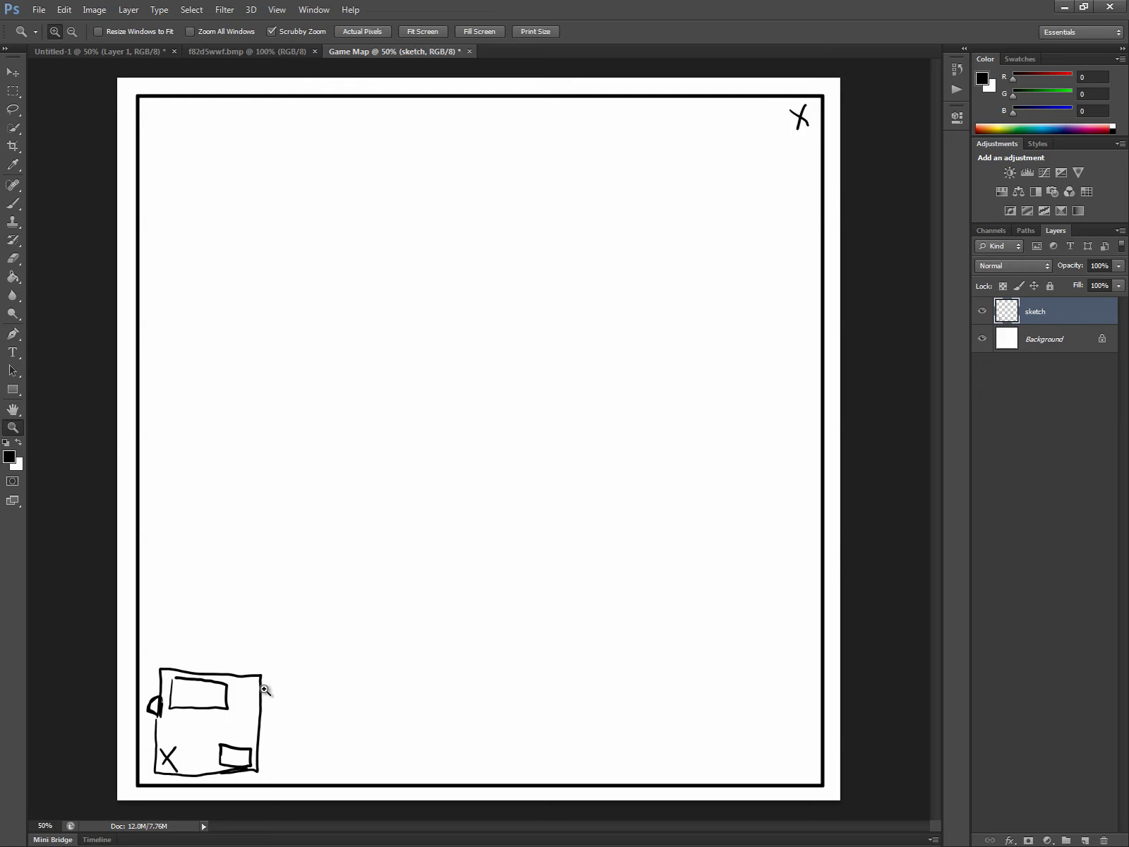
{"action": "mouse_move", "coordinate": [267, 685]}
{"action": "left_mouse_down"}
{"action": "mouse_move", "coordinate": [242, 692]}
{"action": "mouse_move", "coordinate": [300, 655]}
{"action": "mouse_move", "coordinate": [239, 701]}
{"action": "mouse_move", "coordinate": [320, 585]}
{"action": "mouse_move", "coordinate": [436, 487]}
{"action": "left_mouse_up"}
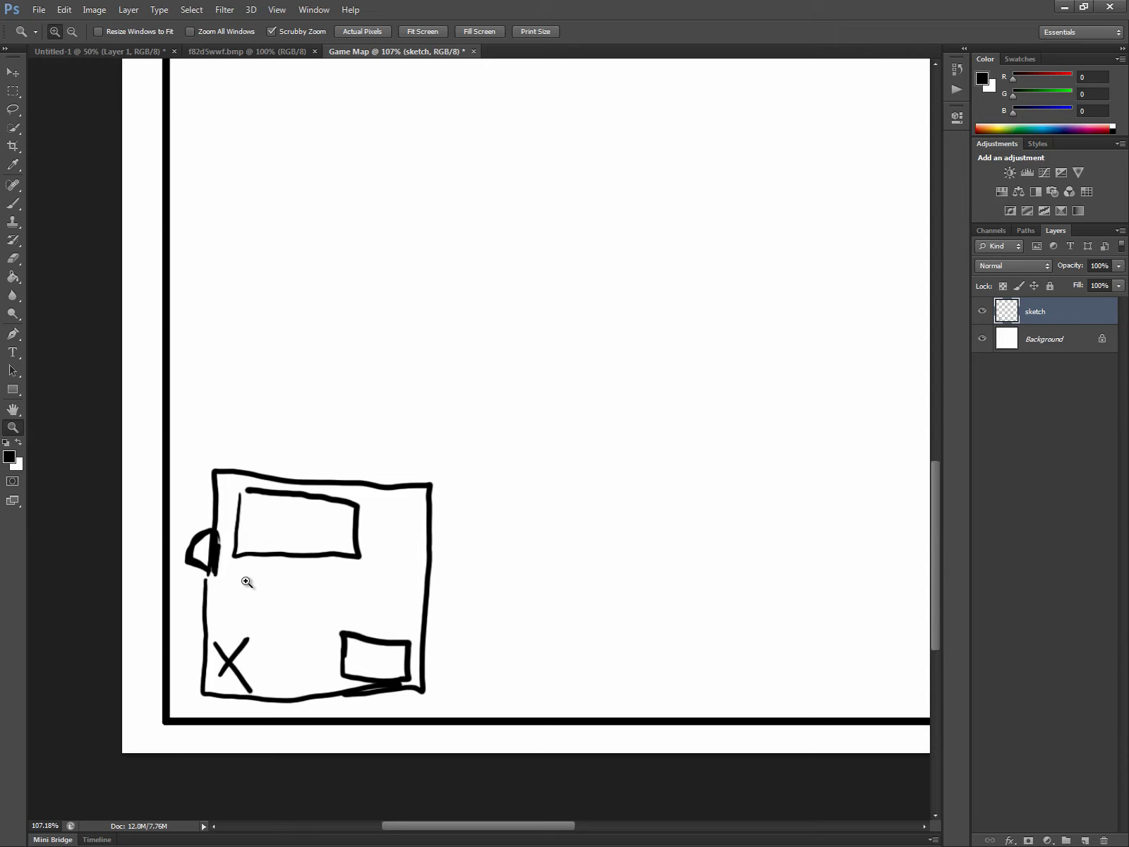
{"action": "key", "text": "b"}
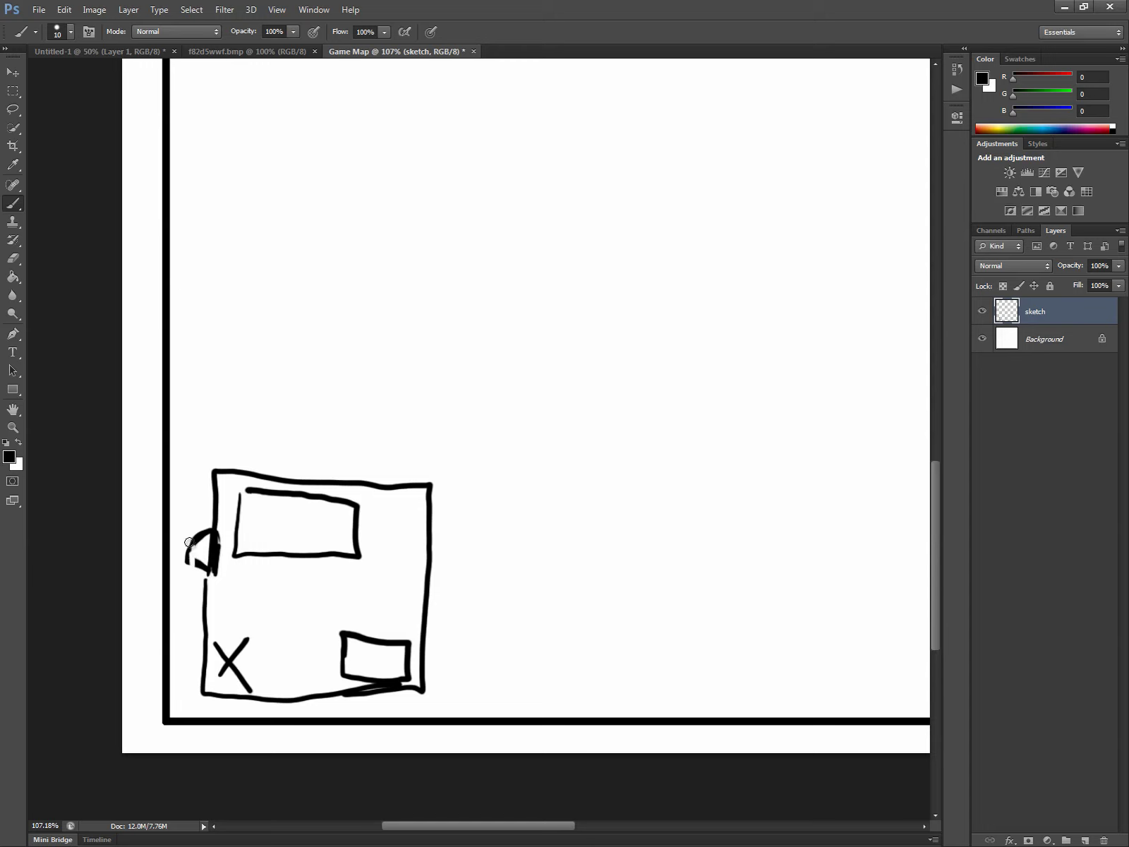
{"action": "key", "text": "ctrl+z"}
{"action": "mouse_move", "coordinate": [385, 659]}
{"action": "left_mouse_down"}
{"action": "mouse_move", "coordinate": [387, 671]}
{"action": "mouse_move", "coordinate": [393, 663]}
{"action": "left_mouse_up"}
Switch to the f82d5wwf.bmp Windows and Doors reference chart.
{"action": "left_click", "coordinate": [281, 51]}
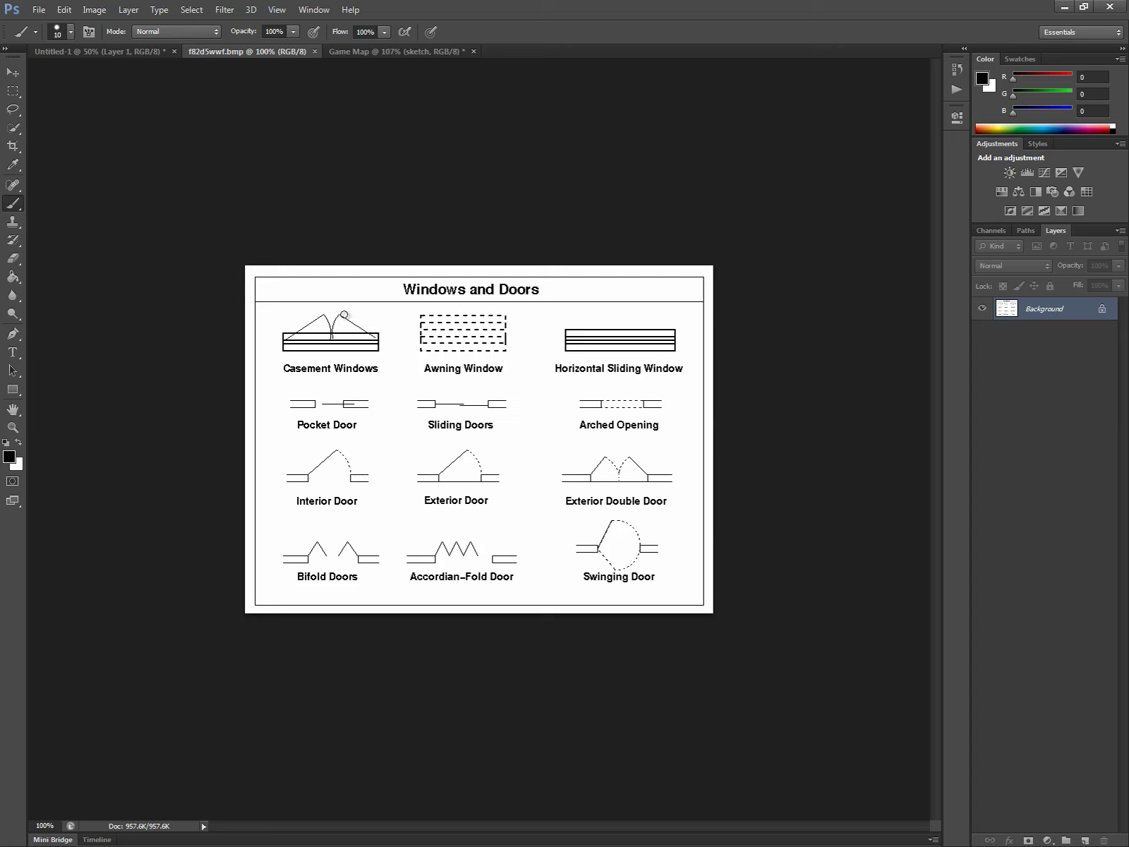
Copy the Casement Windows symbol from the reference chart into Game Map.
{"action": "key", "text": "m"}
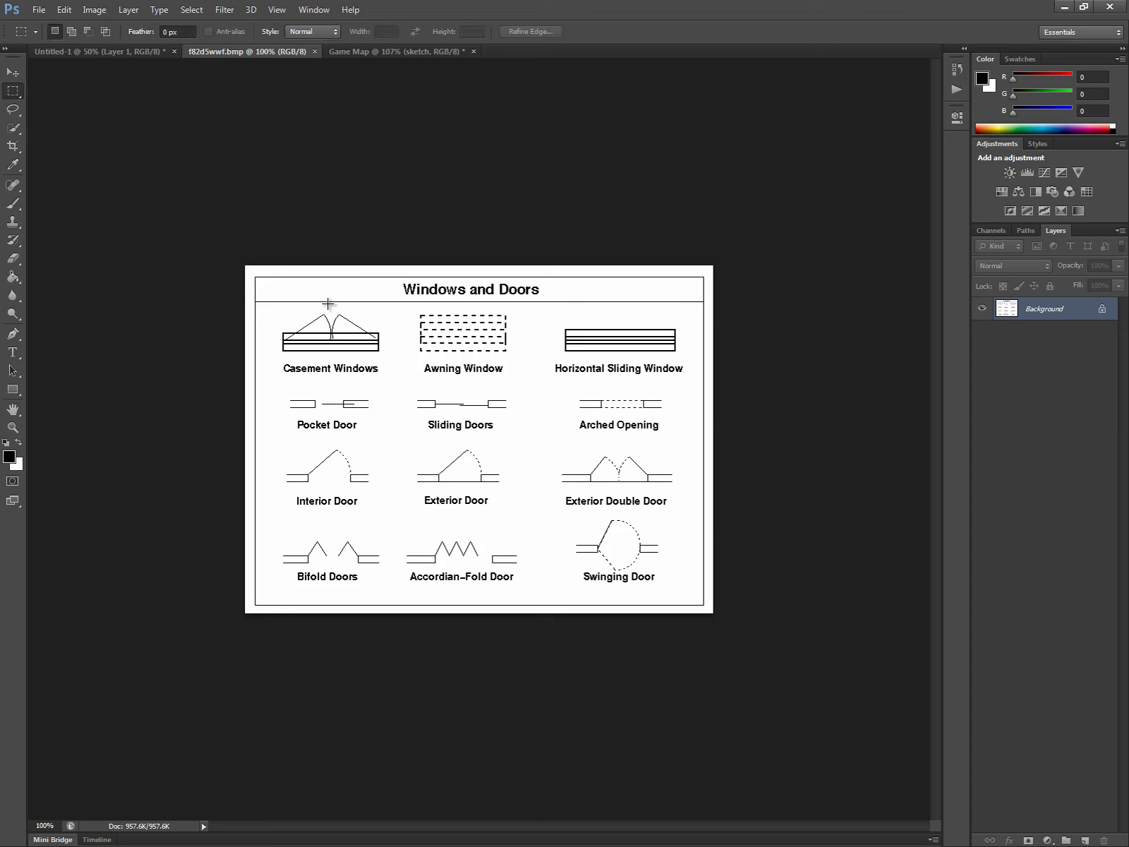
{"action": "left_click_drag", "start_coordinate": [271, 305], "coordinate": [388, 358]}
{"action": "left_click", "coordinate": [368, 49]}
{"action": "key", "text": "ctrl+v"}
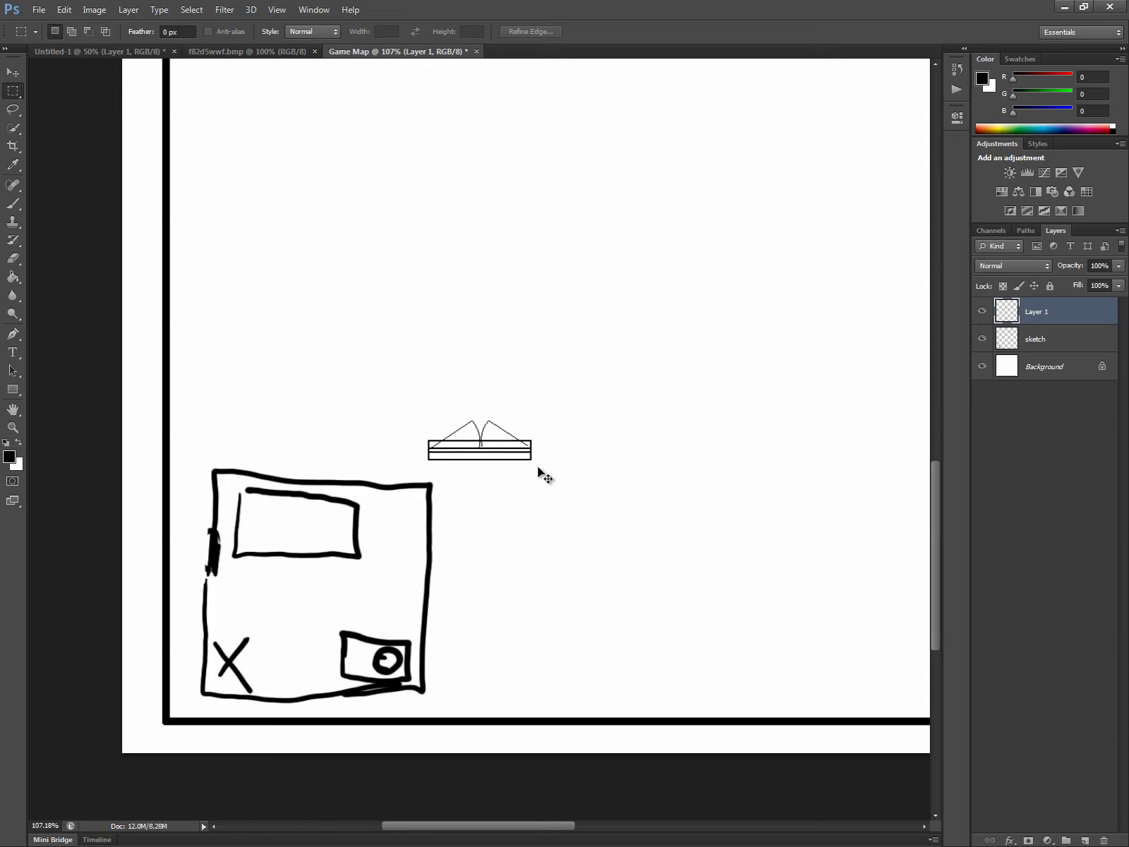
Rotate the window 90°, shrink it onto the bedroom's right wall, and erase around it.
{"action": "key", "text": "ctrl+t"}
{"action": "left_click_drag", "start_coordinate": [686, 497], "coordinate": [448, 532]}
{"action": "left_click_drag", "start_coordinate": [471, 451], "coordinate": [442, 550]}
{"action": "left_click_drag", "start_coordinate": [479, 601], "coordinate": [455, 567]}
{"action": "key", "text": "m"}
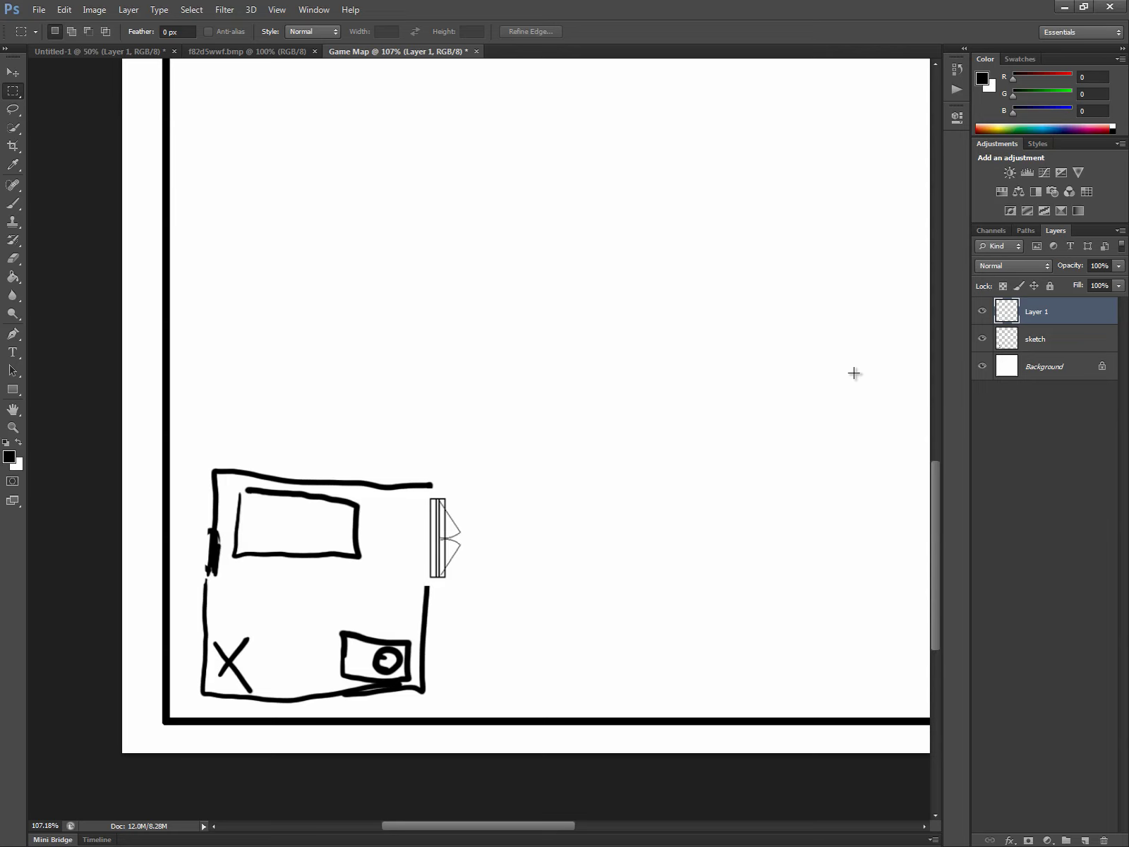
{"action": "key", "text": "e"}
{"action": "mouse_move", "coordinate": [416, 565]}
{"action": "left_mouse_down"}
{"action": "mouse_move", "coordinate": [424, 478]}
{"action": "mouse_move", "coordinate": [422, 586]}
{"action": "mouse_move", "coordinate": [421, 479]}
{"action": "mouse_move", "coordinate": [425, 587]}
{"action": "left_mouse_up"}
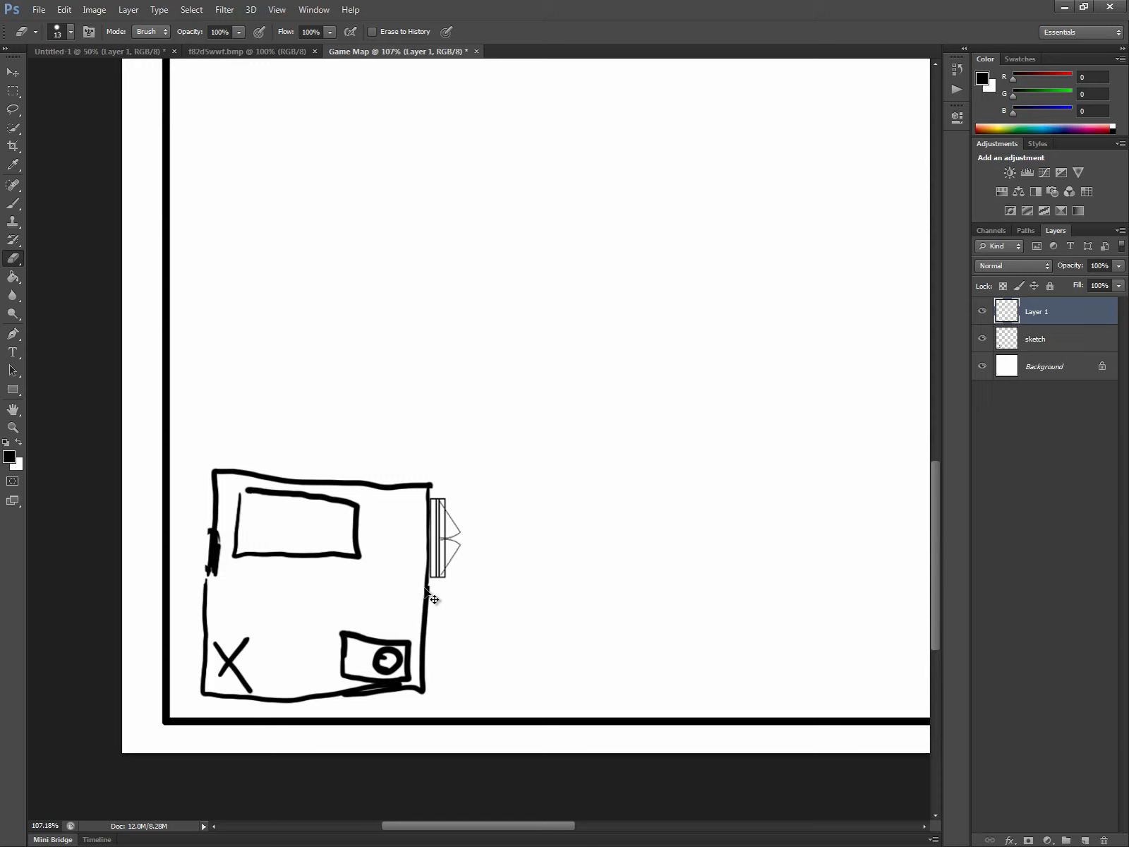
Delete the empty Layer 1, leaving only sketch and Background.
{"action": "key", "text": "Delete"}
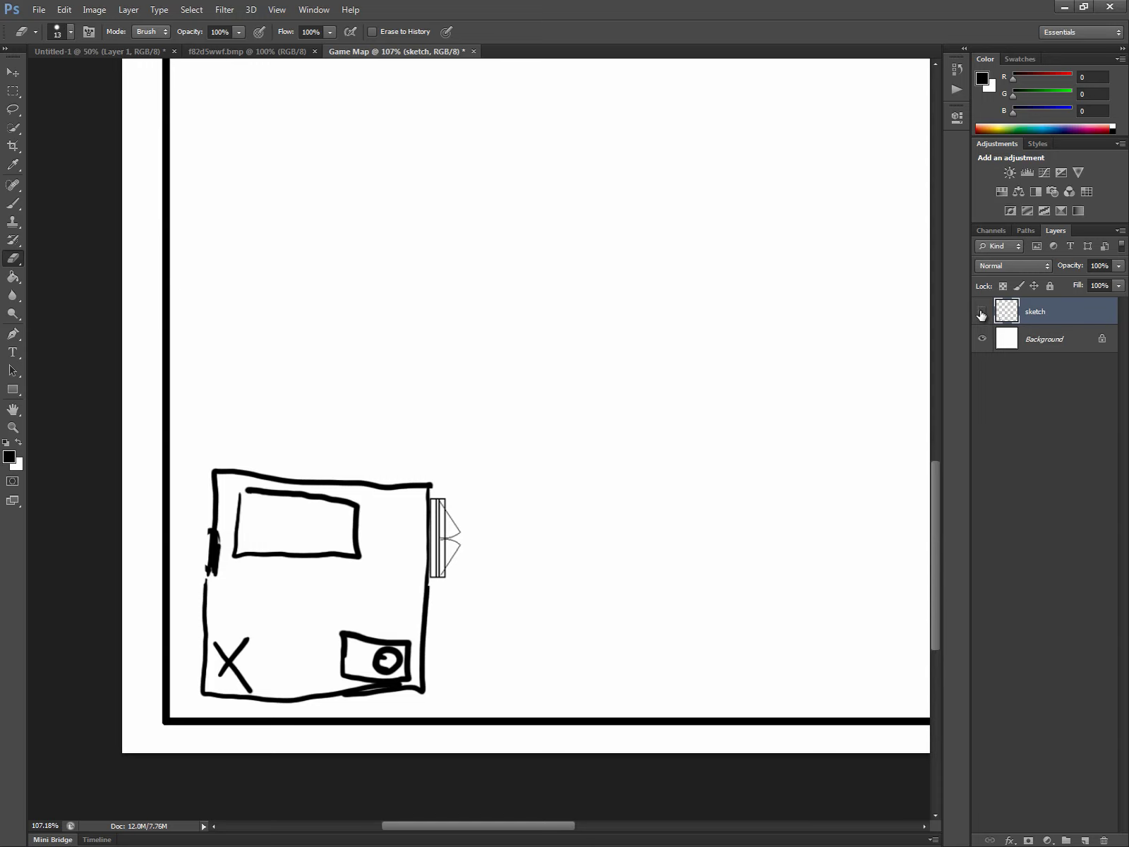
{"action": "left_click", "coordinate": [981, 312]}
{"action": "left_click", "coordinate": [982, 311]}
{"action": "key", "text": "ctrl+z"}
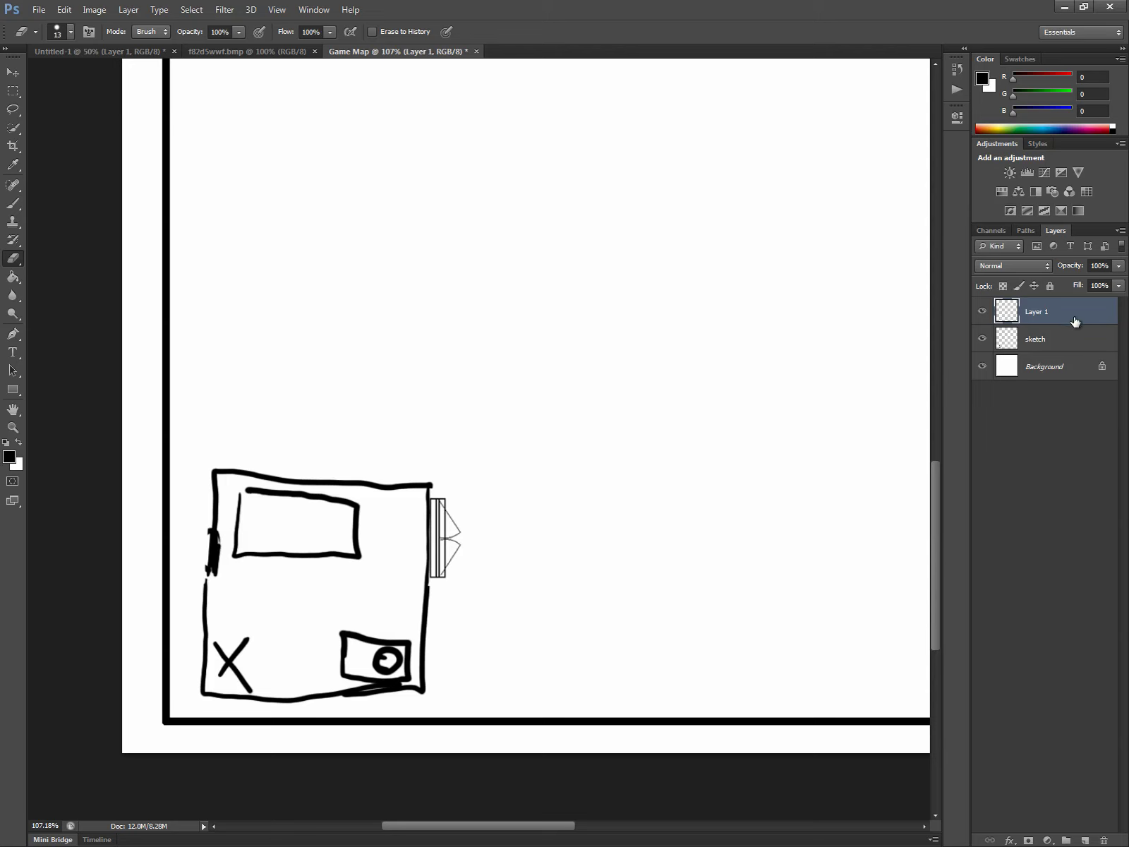
{"action": "key", "text": "Delete"}
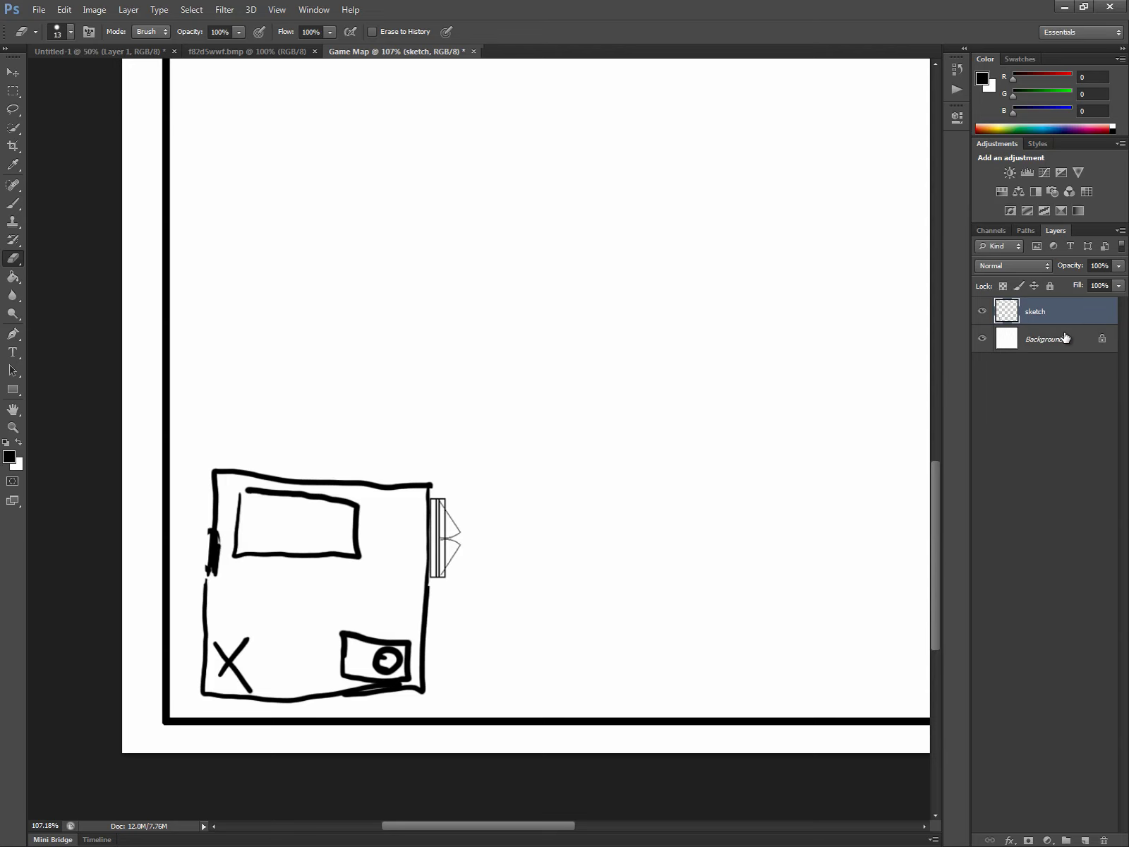
Paint a trial dashed path from the X toward the right wall, then undo it.
{"action": "key", "text": "b"}
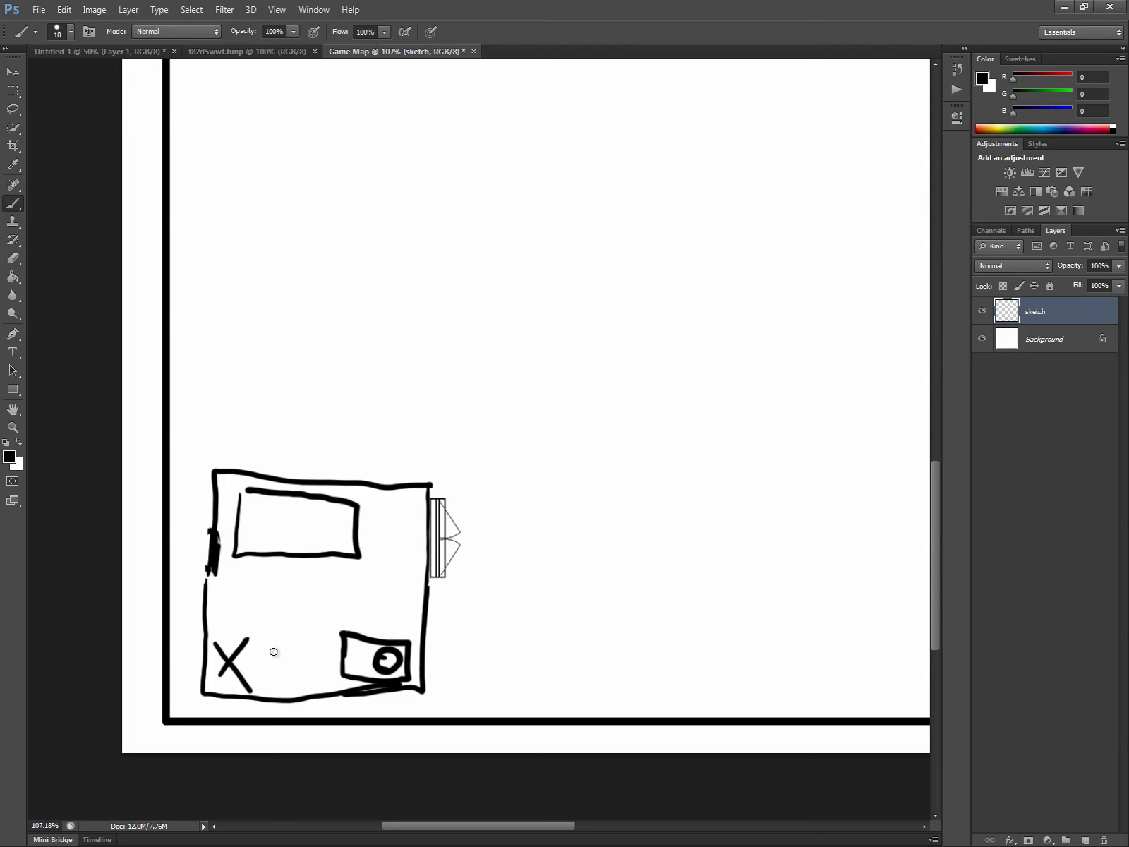
{"action": "mouse_move", "coordinate": [241, 665]}
{"action": "left_mouse_down"}
{"action": "mouse_move", "coordinate": [283, 648]}
{"action": "mouse_move", "coordinate": [322, 608]}
{"action": "mouse_move", "coordinate": [375, 594]}
{"action": "mouse_move", "coordinate": [410, 531]}
{"action": "left_mouse_up"}
{"action": "left_click_drag", "start_coordinate": [416, 531], "coordinate": [429, 531]}
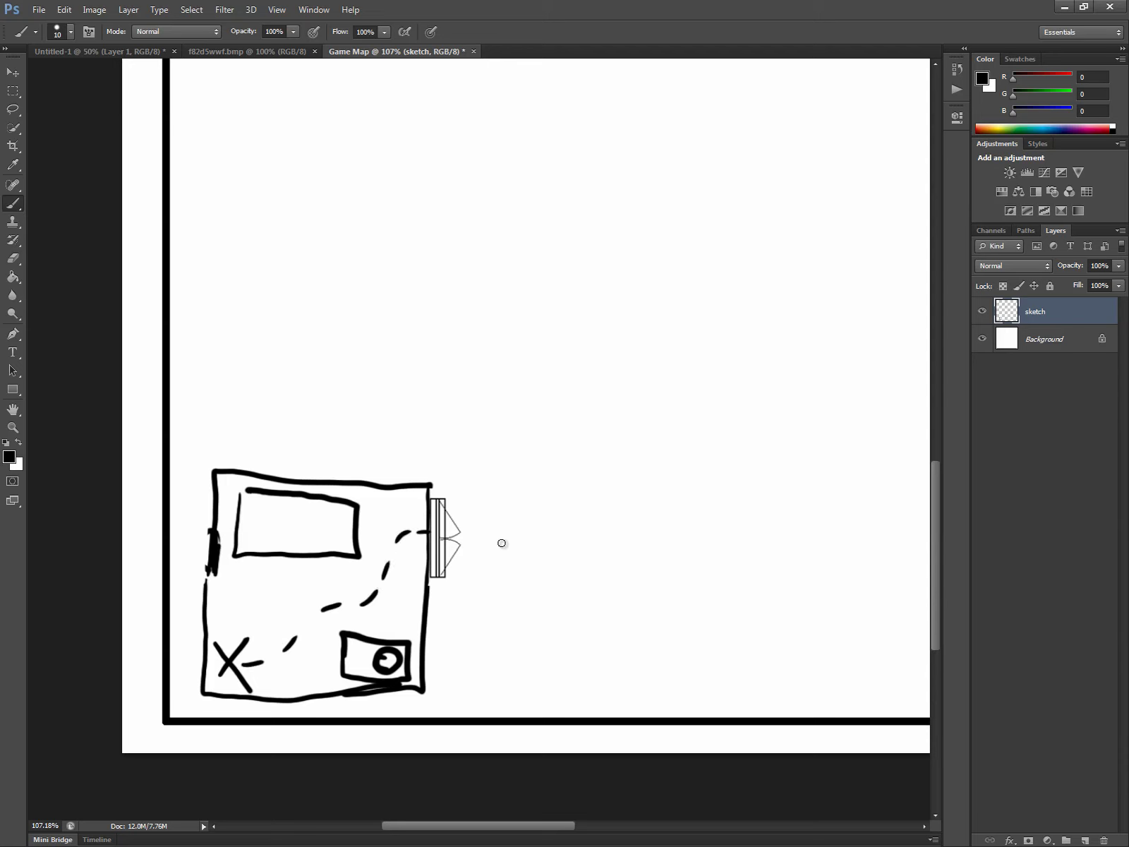
{"action": "key", "text": "ctrl+alt+z"}
{"action": "key", "text": "ctrl+alt+z"}
{"action": "key", "text": "ctrl+alt+z"}
{"action": "key", "text": "ctrl+alt+z"}
{"action": "key", "text": "ctrl+alt+z"}
{"action": "key", "text": "ctrl+alt+z"}
{"action": "key", "text": "ctrl+alt+z"}
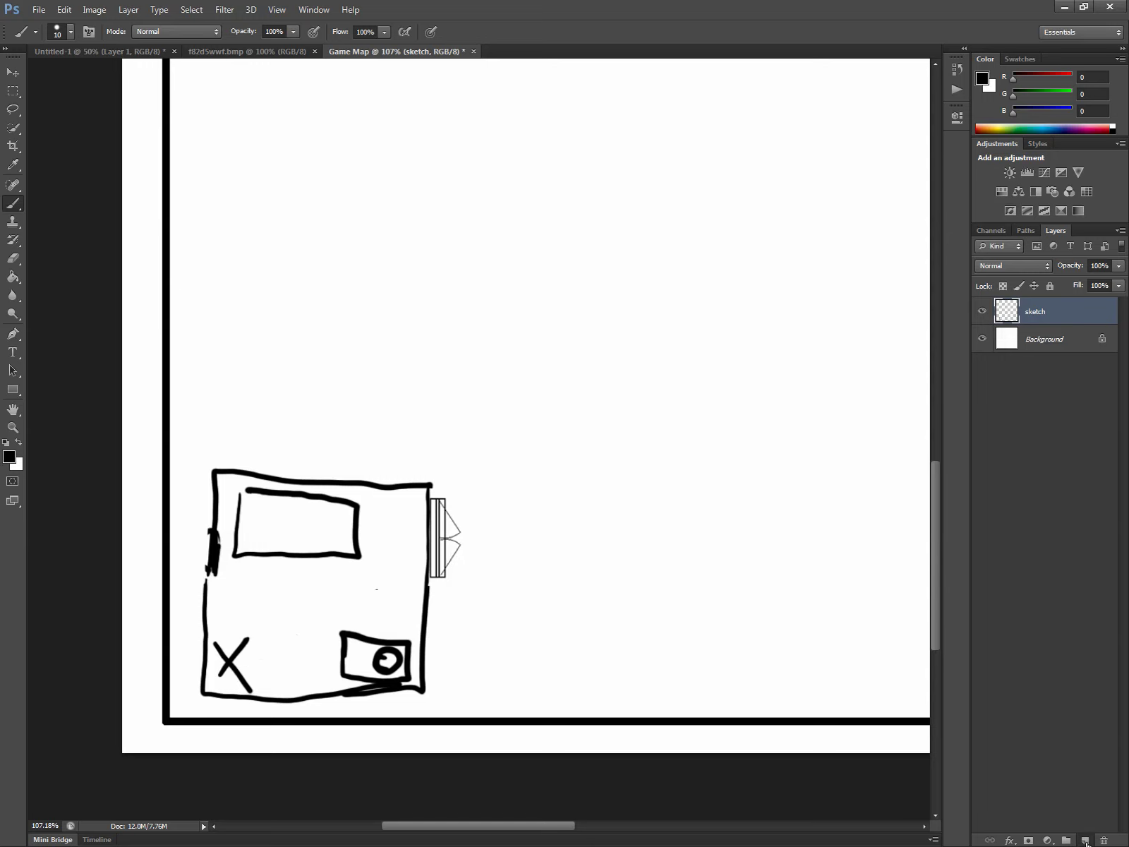
Add a new layer named 'line' above sketch.
{"action": "left_click", "coordinate": [1085, 839]}
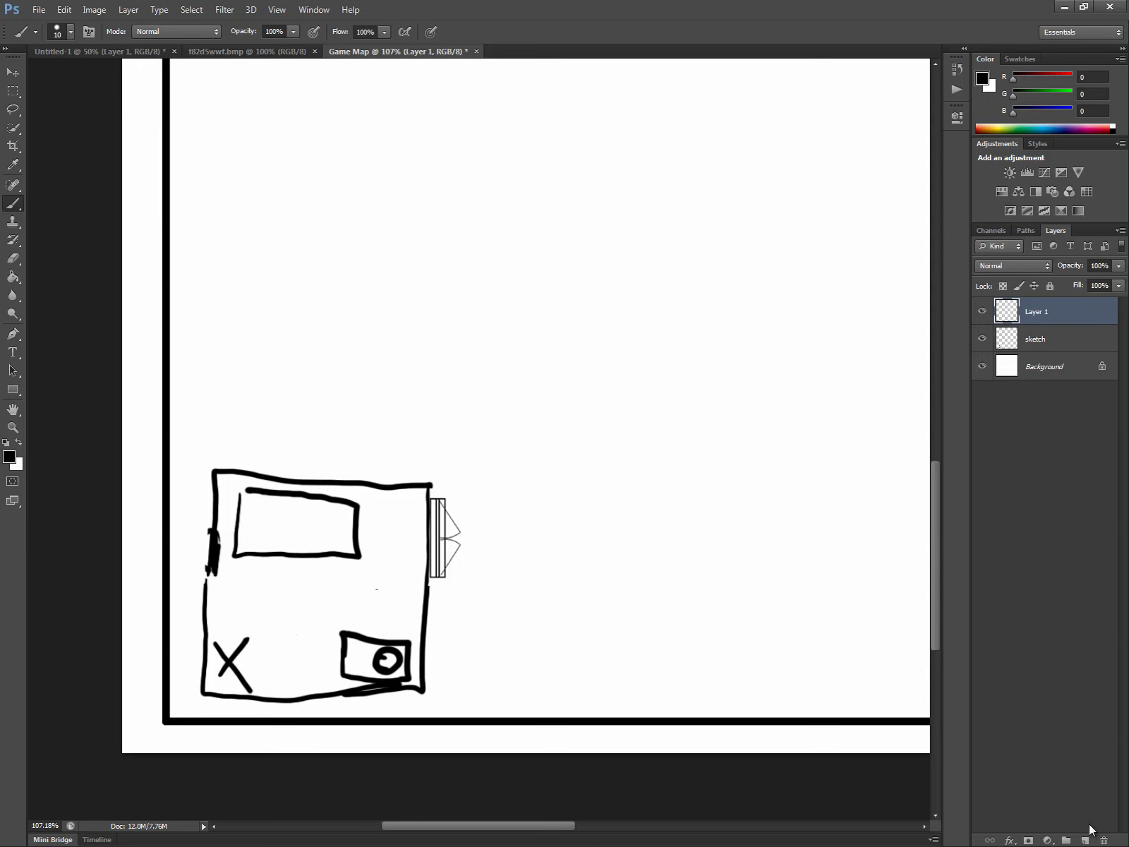
{"action": "double_click", "coordinate": [1036, 312]}
{"action": "key", "text": "BackSpace"}
{"action": "key", "text": "Return"}
Brush a dashed path from the lower-left X up to the bedroom window.
{"action": "mouse_move", "coordinate": [240, 661]}
{"action": "left_mouse_down"}
{"action": "mouse_move", "coordinate": [277, 657]}
{"action": "mouse_move", "coordinate": [290, 638]}
{"action": "left_mouse_up"}
{"action": "left_click_drag", "start_coordinate": [295, 628], "coordinate": [317, 607]}
{"action": "left_click_drag", "start_coordinate": [324, 606], "coordinate": [355, 604]}
{"action": "left_click_drag", "start_coordinate": [367, 598], "coordinate": [381, 575]}
{"action": "left_click_drag", "start_coordinate": [385, 567], "coordinate": [404, 544]}
{"action": "left_click_drag", "start_coordinate": [413, 540], "coordinate": [484, 541]}
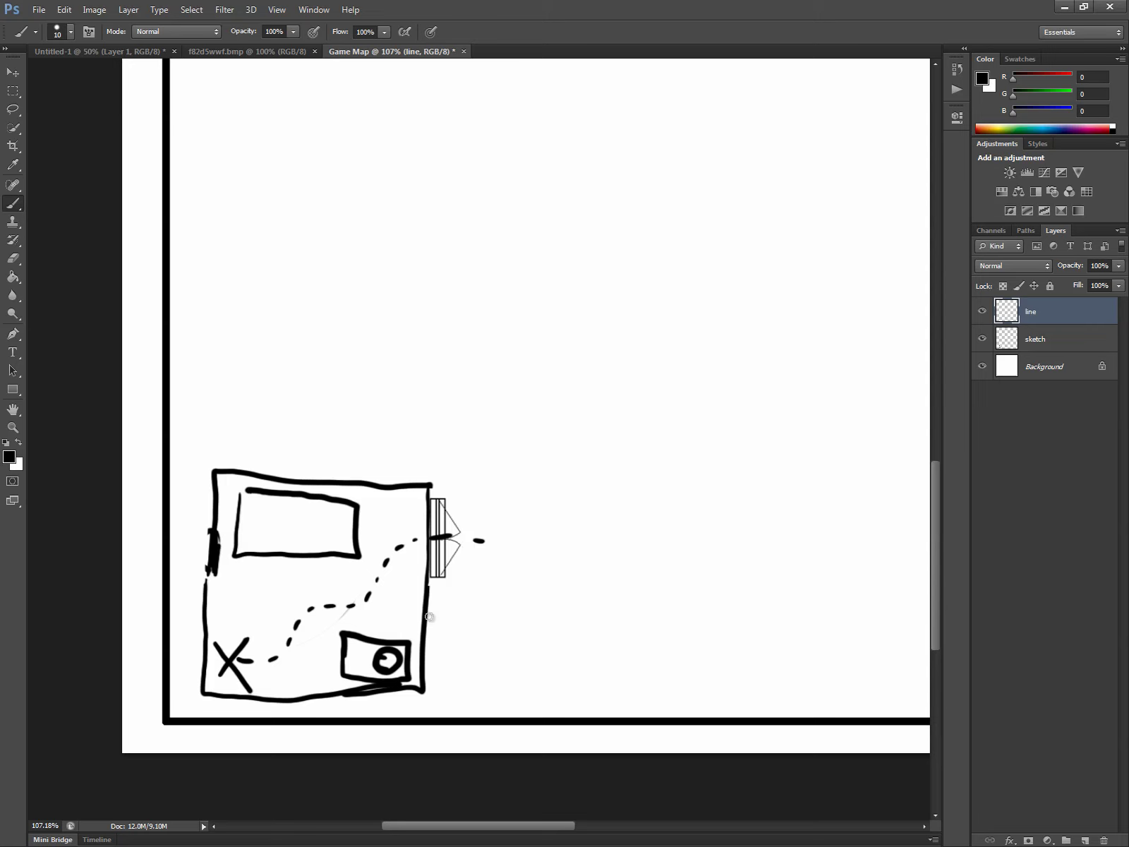
Zoom out to the whole map and make the sketch layer active with the brush.
{"action": "key", "text": "z"}
{"action": "left_click", "coordinate": [454, 610], "text": "alt"}
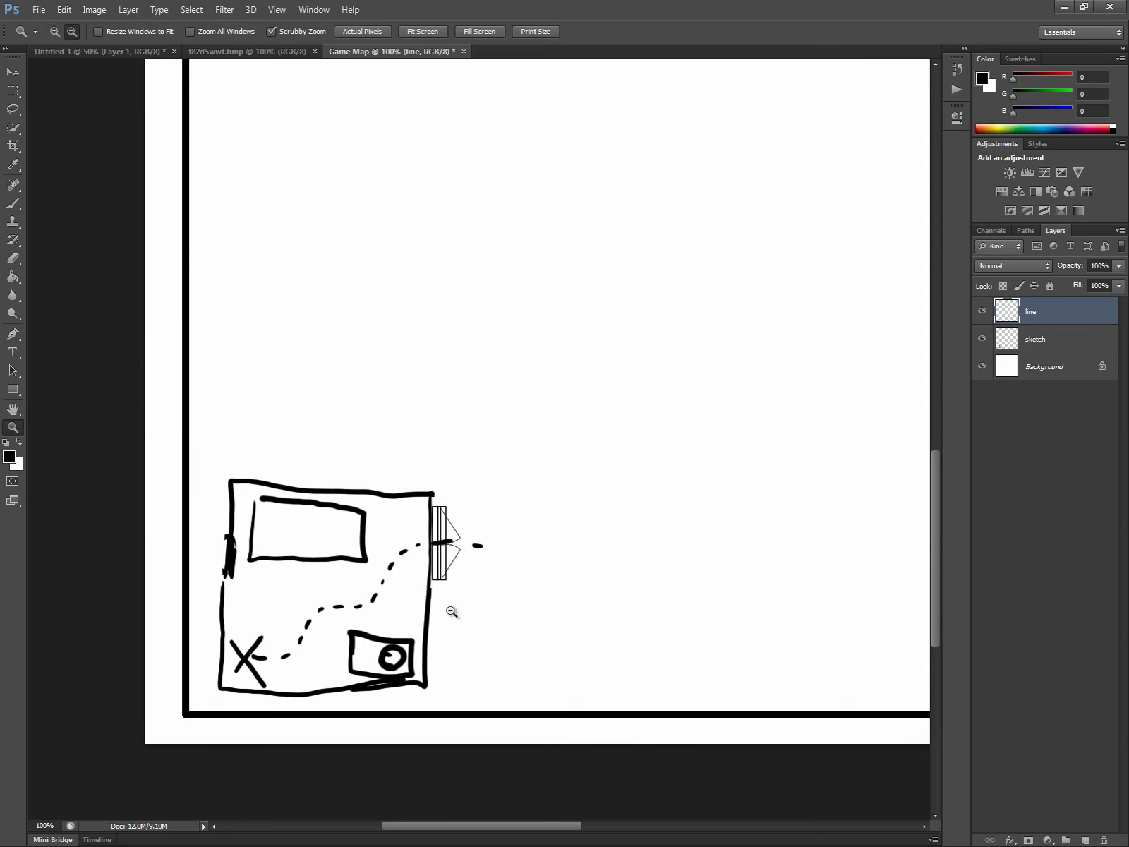
{"action": "left_click", "coordinate": [473, 599], "text": "alt"}
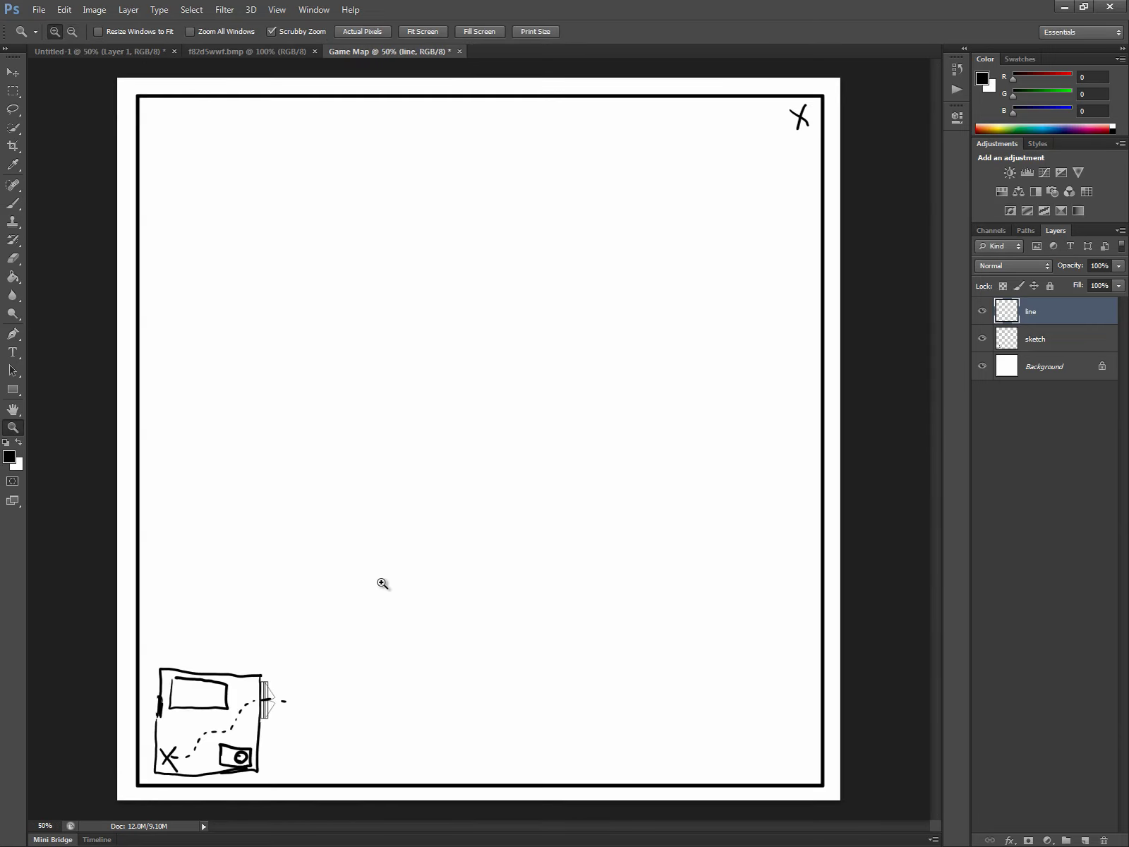
{"action": "key", "text": "b"}
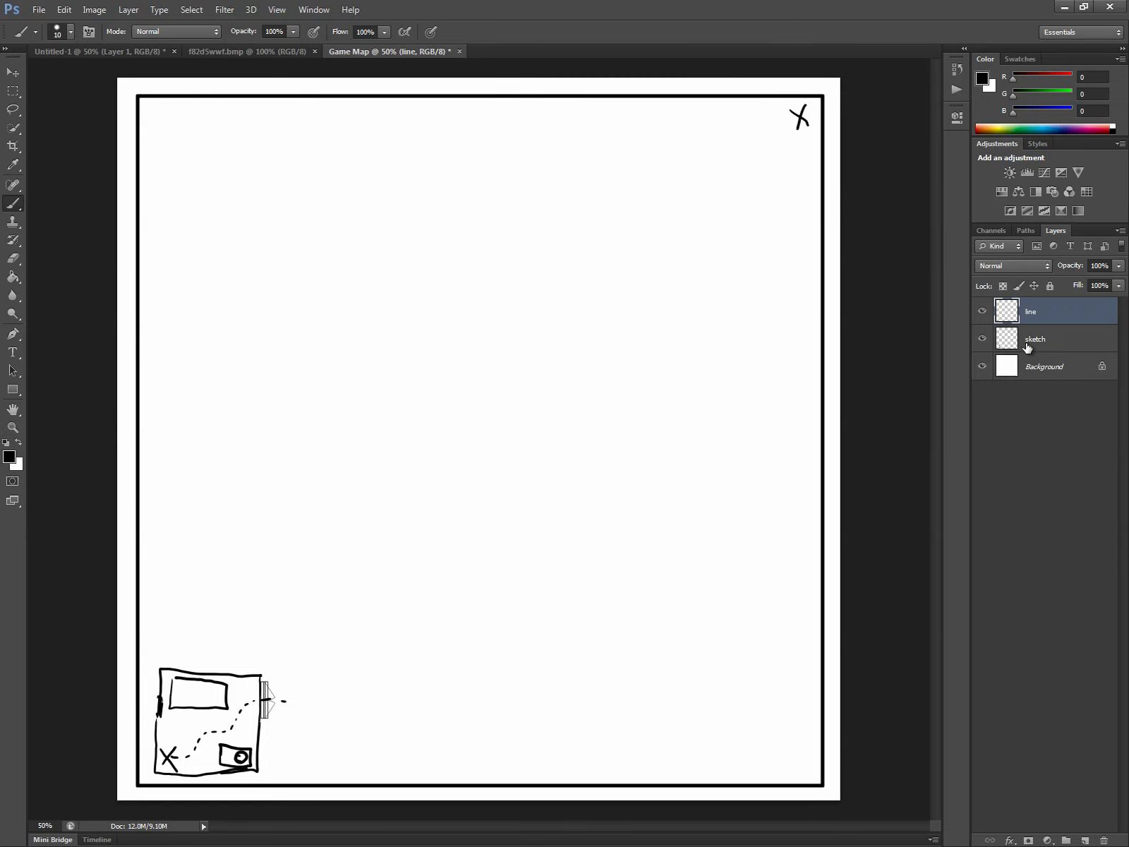
{"action": "left_click", "coordinate": [1007, 346]}
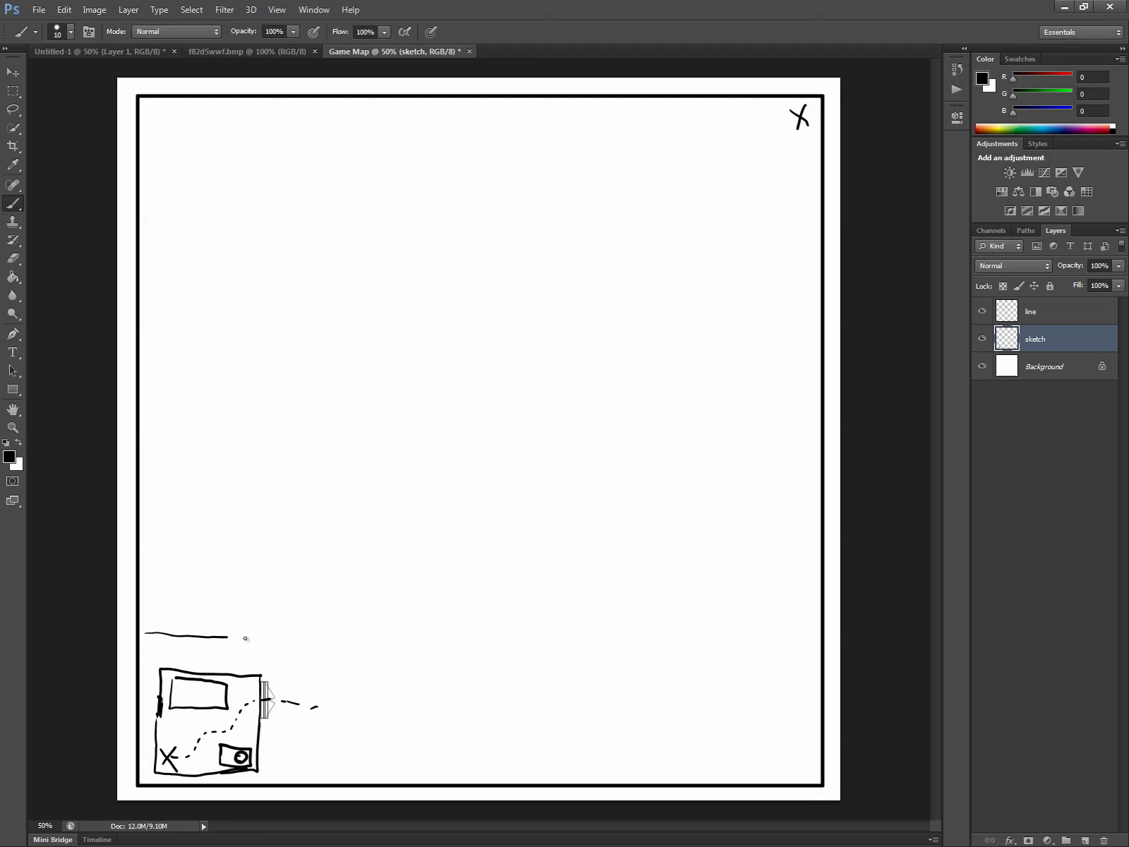
Brush a boundary line above the bedroom and a vertical wall down its right side.
{"action": "left_click_drag", "start_coordinate": [245, 637], "coordinate": [305, 639]}
{"action": "left_click_drag", "start_coordinate": [307, 753], "coordinate": [309, 712]}
{"action": "left_click_drag", "start_coordinate": [310, 632], "coordinate": [306, 776]}
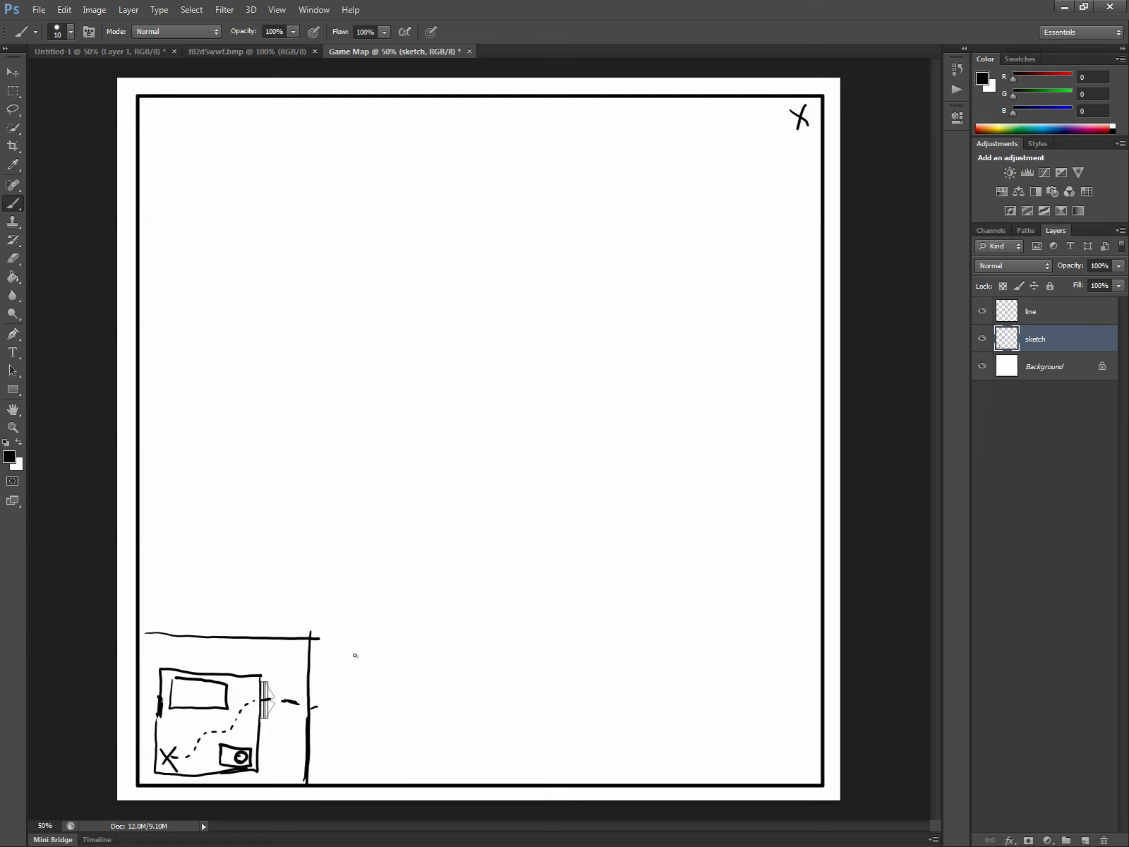
Brush a small box labelled DH atop the yard wall on the sketch layer, and erase the line-layer dashes right of the wall.
{"action": "left_click", "coordinate": [1061, 317]}
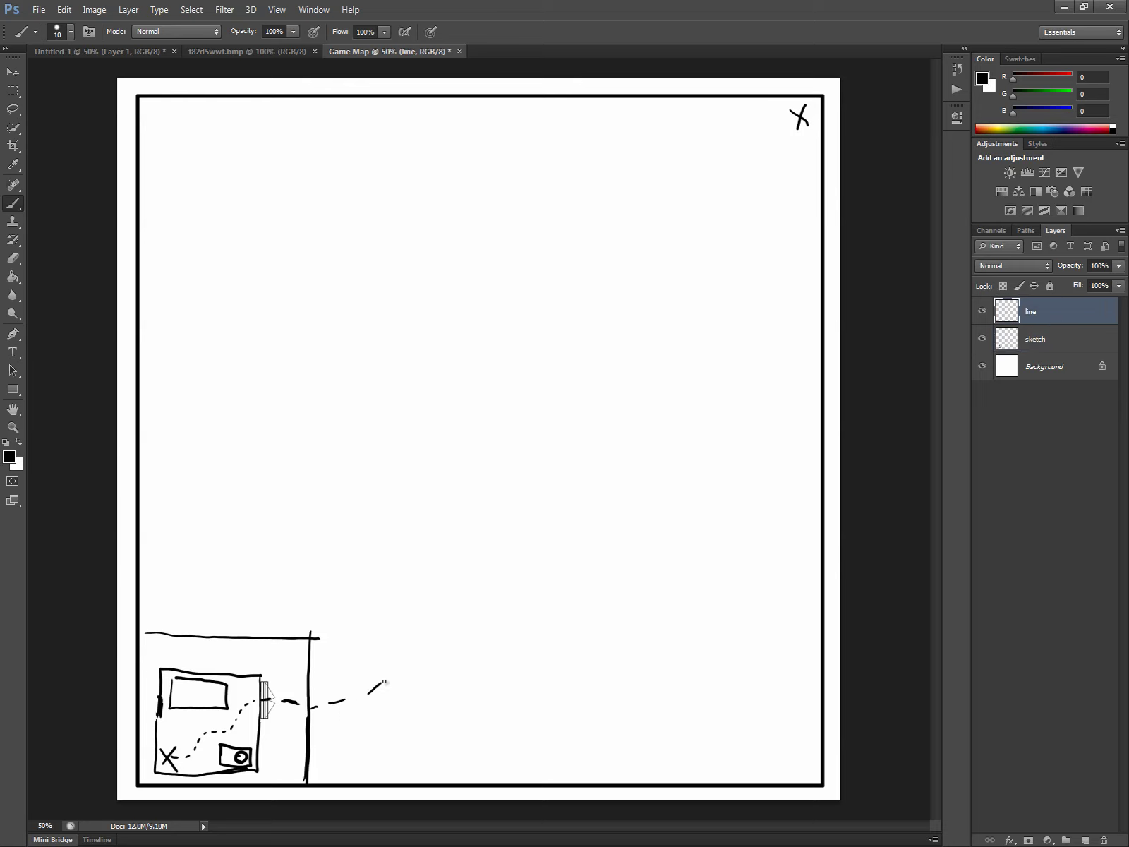
{"action": "left_click", "coordinate": [1072, 345]}
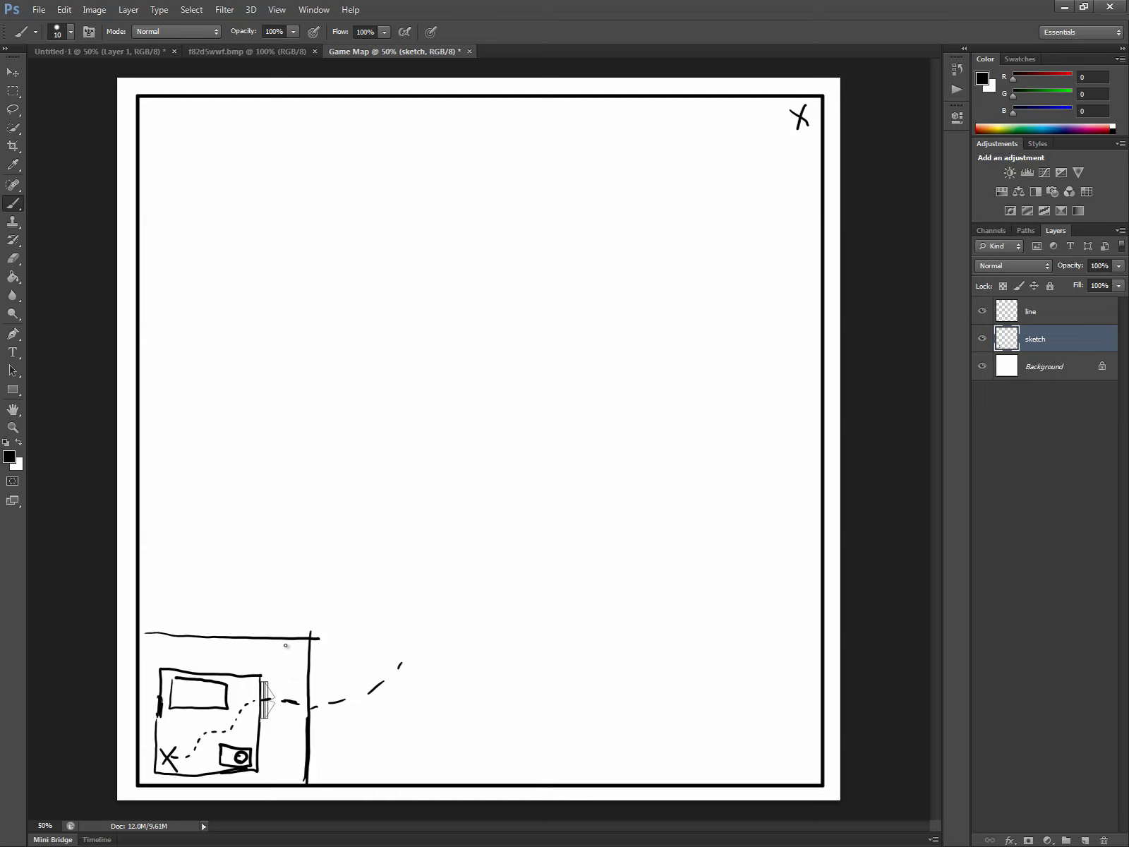
{"action": "mouse_move", "coordinate": [287, 646]}
{"action": "left_mouse_down"}
{"action": "mouse_move", "coordinate": [288, 663]}
{"action": "mouse_move", "coordinate": [303, 666]}
{"action": "mouse_move", "coordinate": [297, 643]}
{"action": "mouse_move", "coordinate": [290, 653]}
{"action": "left_mouse_up"}
{"action": "mouse_move", "coordinate": [295, 631]}
{"action": "left_mouse_down"}
{"action": "mouse_move", "coordinate": [305, 607]}
{"action": "mouse_move", "coordinate": [319, 616]}
{"action": "mouse_move", "coordinate": [306, 639]}
{"action": "left_mouse_up"}
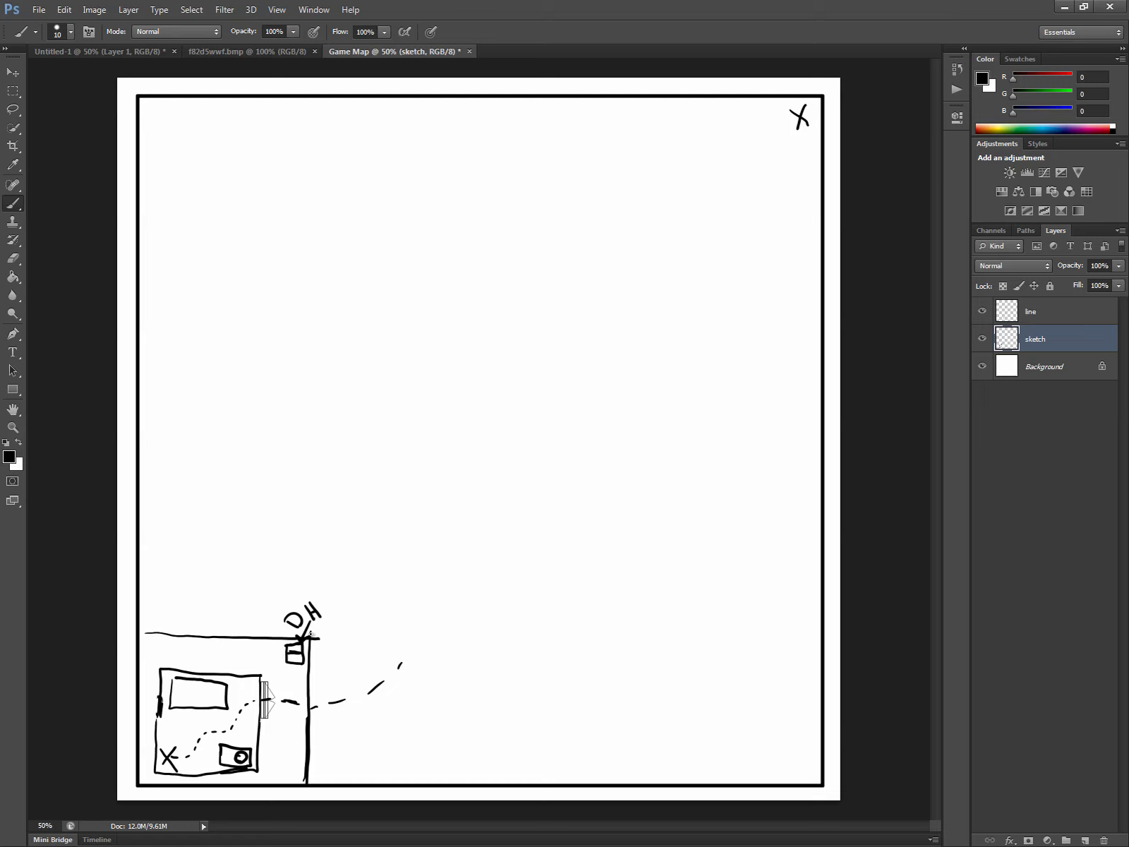
{"action": "left_click", "coordinate": [1048, 313]}
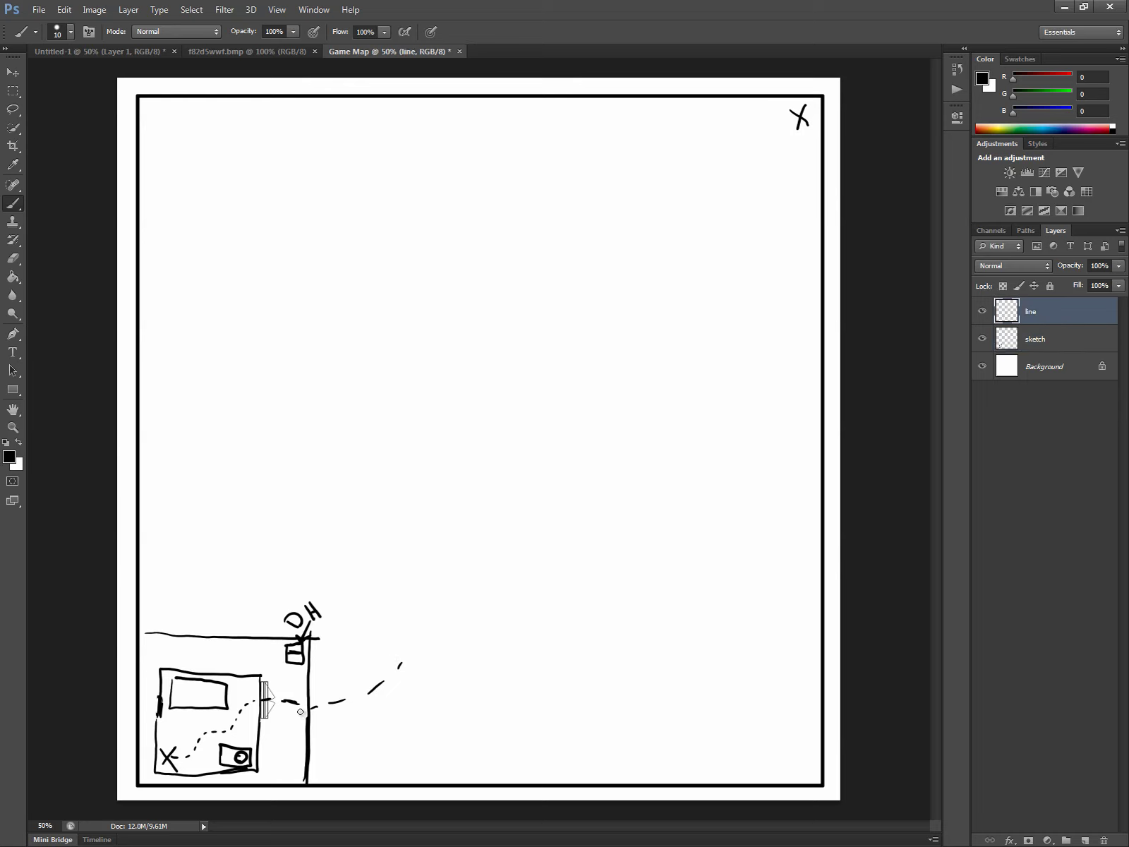
{"action": "mouse_move", "coordinate": [388, 656]}
{"action": "left_mouse_down"}
{"action": "mouse_move", "coordinate": [360, 684]}
{"action": "mouse_move", "coordinate": [381, 676]}
{"action": "mouse_move", "coordinate": [316, 719]}
{"action": "mouse_move", "coordinate": [300, 707]}
{"action": "mouse_move", "coordinate": [323, 706]}
{"action": "left_mouse_up"}
On the sketch layer, draw a small box at the wall's foot, a door curve, and a dashed route to the box.
{"action": "left_click", "coordinate": [1062, 344]}
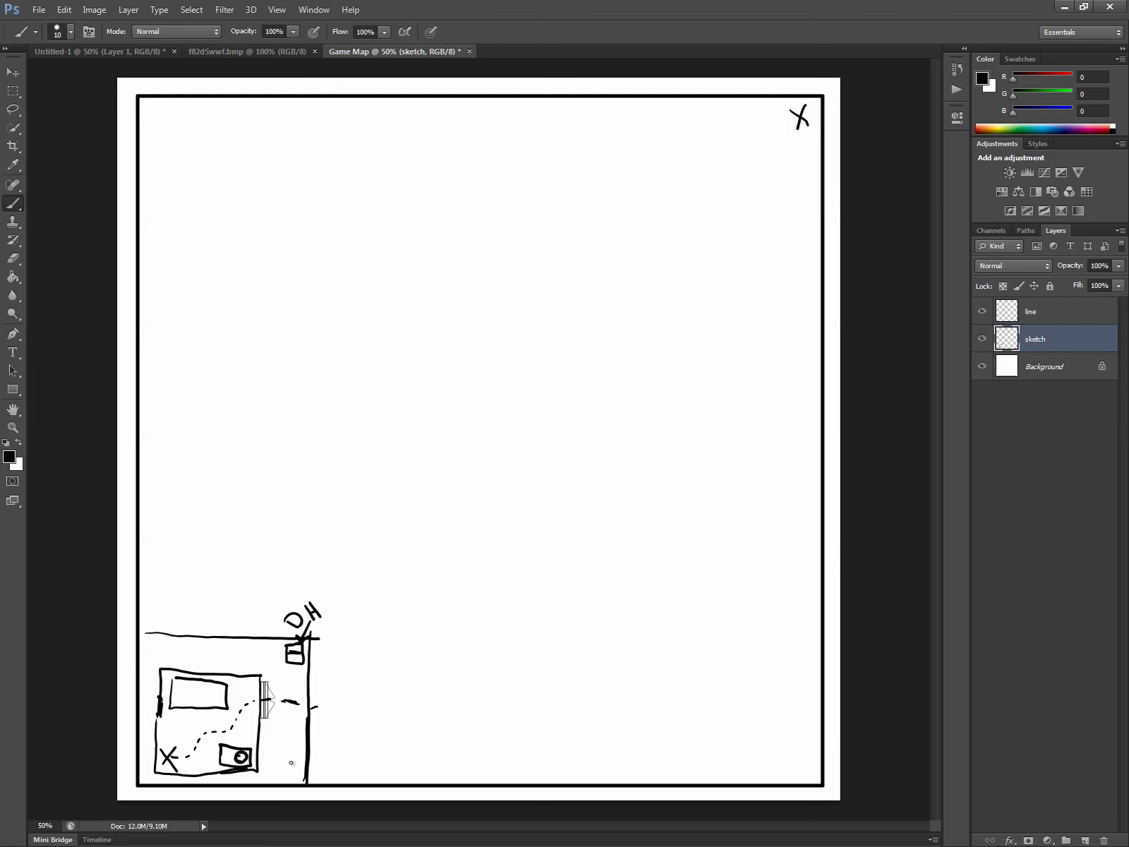
{"action": "mouse_move", "coordinate": [288, 752]}
{"action": "left_mouse_down"}
{"action": "mouse_move", "coordinate": [289, 778]}
{"action": "mouse_move", "coordinate": [302, 778]}
{"action": "mouse_move", "coordinate": [287, 764]}
{"action": "mouse_move", "coordinate": [302, 749]}
{"action": "mouse_move", "coordinate": [289, 762]}
{"action": "left_mouse_up"}
{"action": "left_click_drag", "start_coordinate": [266, 700], "coordinate": [283, 725]}
{"action": "left_click_drag", "start_coordinate": [280, 733], "coordinate": [281, 764]}
With a larger brush, mark inside the box, redraw the door arc and add a long vertical line.
{"action": "key", "text": "]"}
{"action": "key", "text": "]"}
{"action": "key", "text": "]"}
{"action": "key", "text": "]"}
{"action": "key", "text": "]"}
{"action": "key", "text": "]"}
{"action": "left_click_drag", "start_coordinate": [297, 756], "coordinate": [349, 766]}
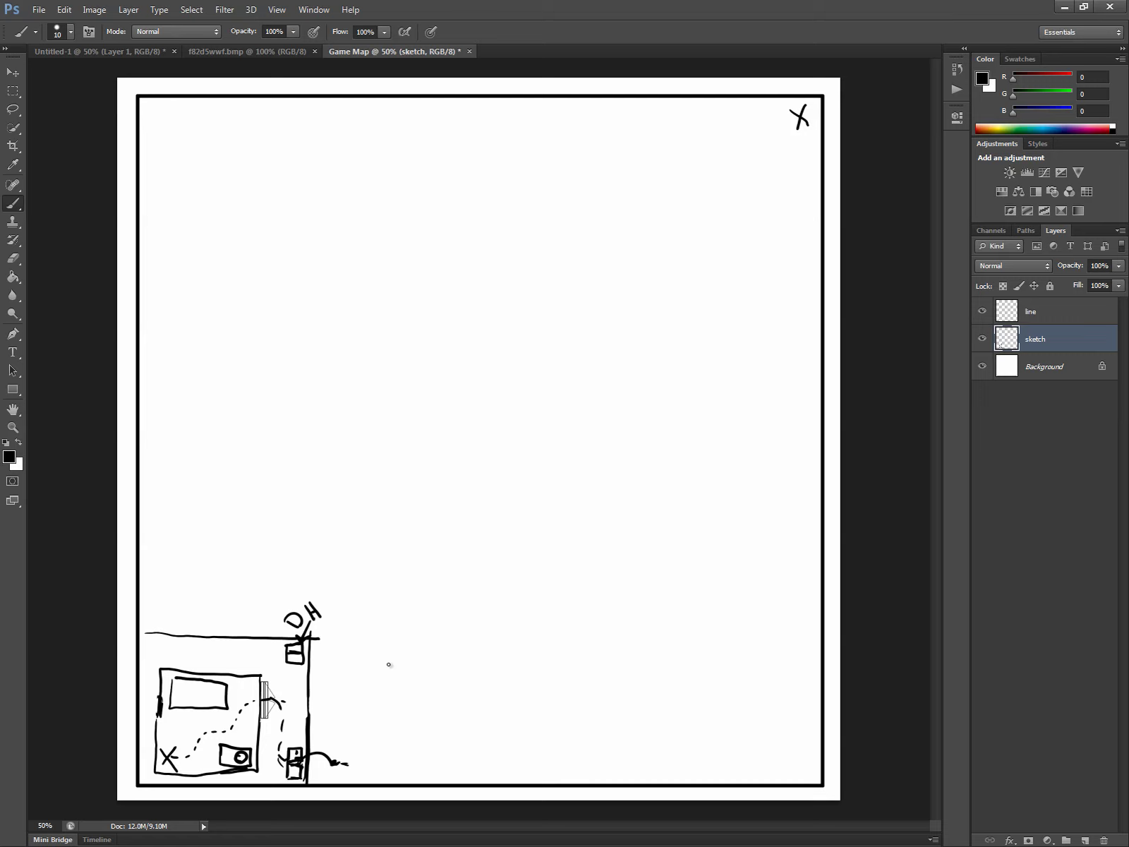
{"action": "mouse_move", "coordinate": [312, 760]}
{"action": "left_mouse_down"}
{"action": "mouse_move", "coordinate": [344, 766]}
{"action": "mouse_move", "coordinate": [389, 734]}
{"action": "mouse_move", "coordinate": [386, 676]}
{"action": "mouse_move", "coordinate": [385, 782]}
{"action": "left_mouse_up"}
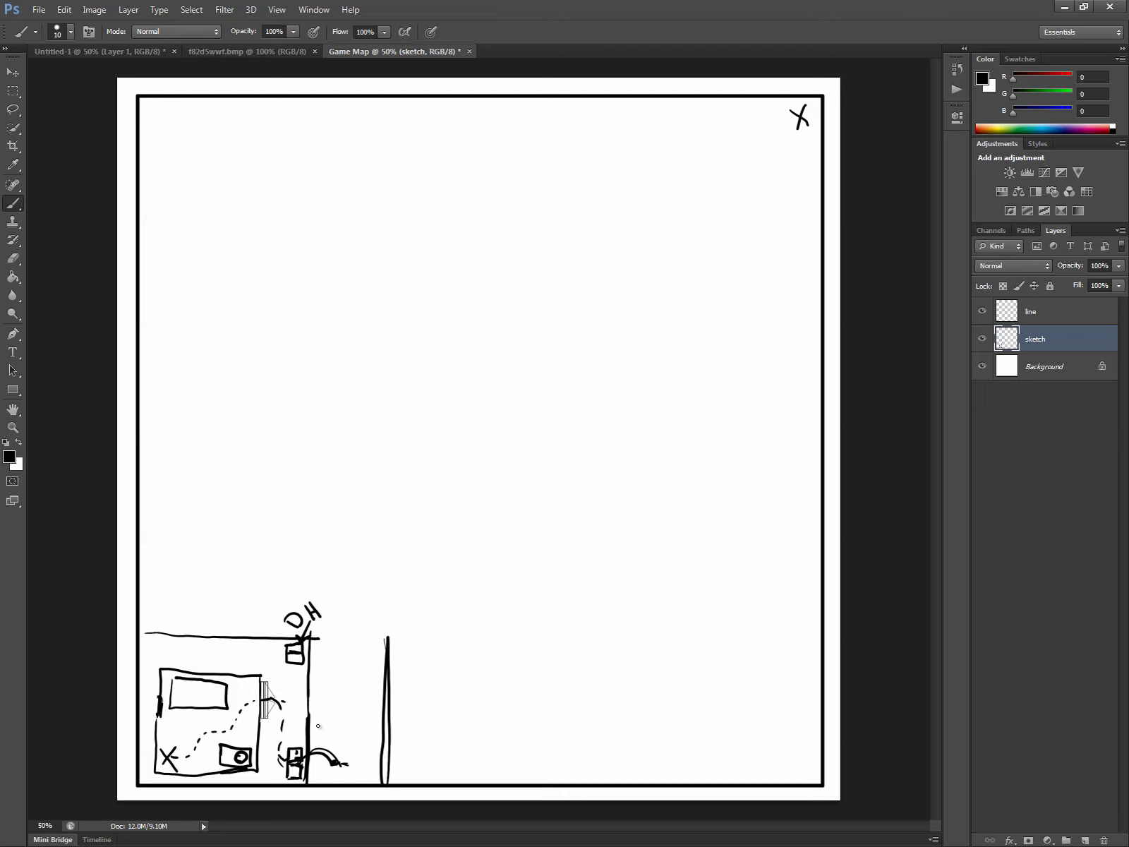
Draw the street's dashed centre line and its left and right edge lines.
{"action": "left_click_drag", "start_coordinate": [347, 639], "coordinate": [346, 655]}
{"action": "left_click_drag", "start_coordinate": [347, 672], "coordinate": [347, 683]}
{"action": "left_click_drag", "start_coordinate": [351, 697], "coordinate": [351, 702]}
{"action": "mouse_move", "coordinate": [325, 782]}
{"action": "left_mouse_down"}
{"action": "mouse_move", "coordinate": [331, 635]}
{"action": "mouse_move", "coordinate": [319, 771]}
{"action": "left_mouse_up"}
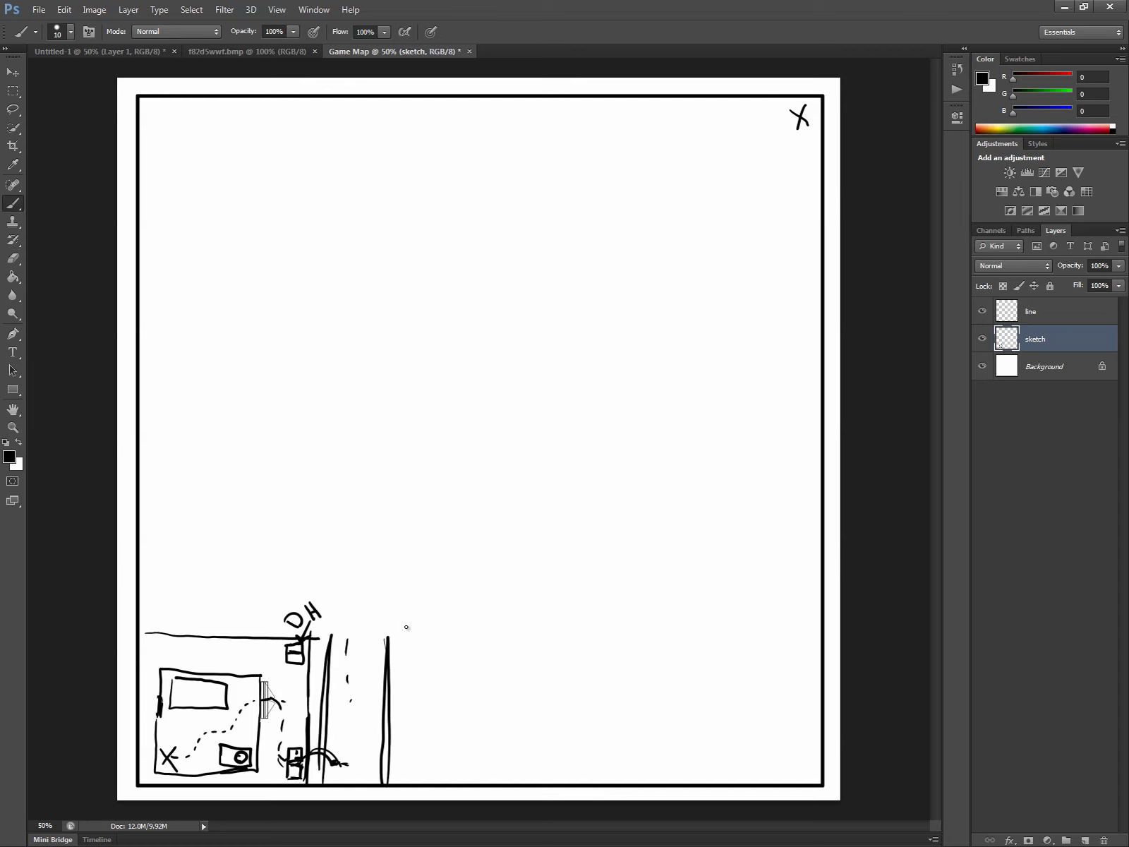
{"action": "mouse_move", "coordinate": [407, 627]}
{"action": "left_mouse_down"}
{"action": "mouse_move", "coordinate": [398, 784]}
{"action": "mouse_move", "coordinate": [390, 730]}
{"action": "mouse_move", "coordinate": [405, 674]}
{"action": "left_mouse_up"}
Add ladder-like rungs between the street's right and left rails.
{"action": "mouse_move", "coordinate": [388, 656]}
{"action": "left_mouse_down"}
{"action": "mouse_move", "coordinate": [405, 652]}
{"action": "mouse_move", "coordinate": [407, 628]}
{"action": "left_mouse_up"}
{"action": "mouse_move", "coordinate": [310, 657]}
{"action": "left_mouse_down"}
{"action": "mouse_move", "coordinate": [331, 655]}
{"action": "mouse_move", "coordinate": [330, 681]}
{"action": "left_mouse_up"}
{"action": "left_click_drag", "start_coordinate": [308, 710], "coordinate": [325, 707]}
{"action": "left_click_drag", "start_coordinate": [310, 726], "coordinate": [326, 722]}
{"action": "left_click_drag", "start_coordinate": [311, 760], "coordinate": [324, 758]}
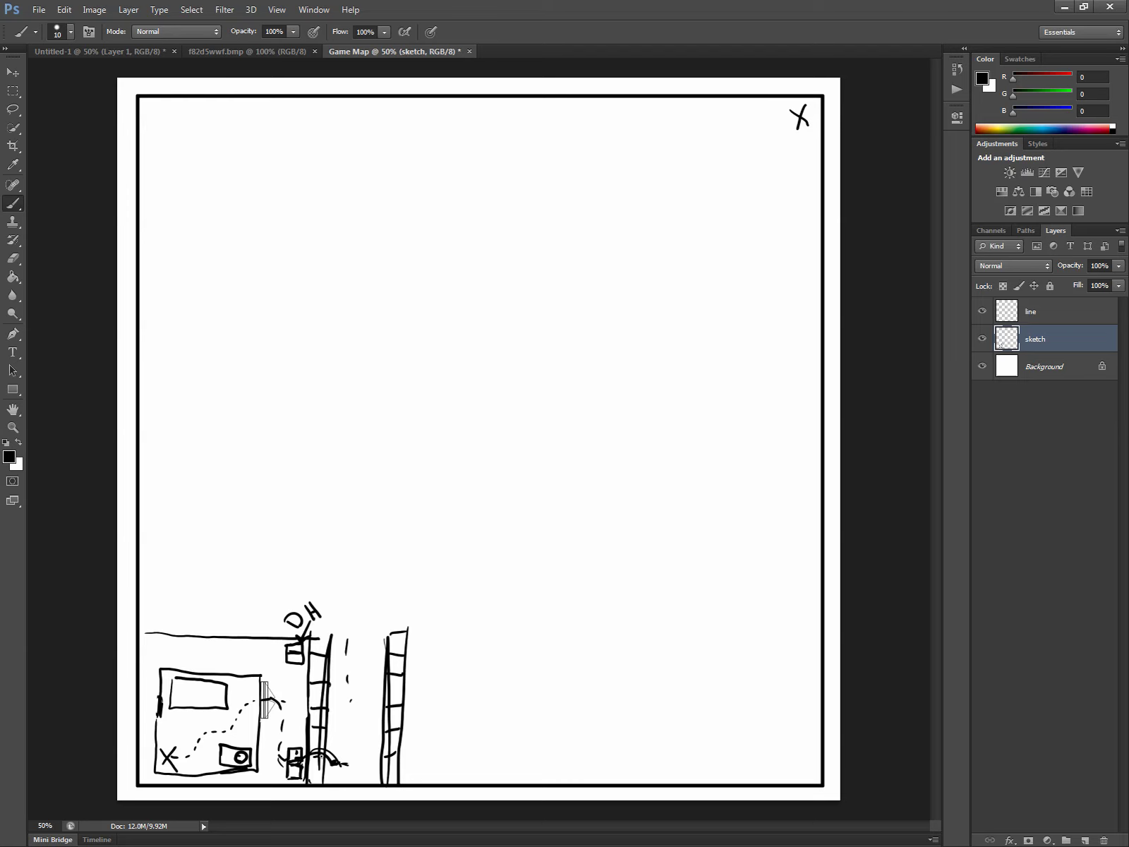
Extend the street rails upward and sketch a store building right of the street.
{"action": "left_click_drag", "start_coordinate": [386, 645], "coordinate": [388, 624]}
{"action": "mouse_move", "coordinate": [408, 740]}
{"action": "left_mouse_down"}
{"action": "mouse_move", "coordinate": [476, 778]}
{"action": "mouse_move", "coordinate": [484, 742]}
{"action": "mouse_move", "coordinate": [467, 719]}
{"action": "mouse_move", "coordinate": [417, 728]}
{"action": "mouse_move", "coordinate": [429, 716]}
{"action": "mouse_move", "coordinate": [408, 743]}
{"action": "mouse_move", "coordinate": [412, 727]}
{"action": "mouse_move", "coordinate": [465, 707]}
{"action": "mouse_move", "coordinate": [411, 699]}
{"action": "mouse_move", "coordinate": [407, 716]}
{"action": "mouse_move", "coordinate": [410, 695]}
{"action": "mouse_move", "coordinate": [486, 692]}
{"action": "mouse_move", "coordinate": [476, 618]}
{"action": "mouse_move", "coordinate": [430, 629]}
{"action": "mouse_move", "coordinate": [412, 704]}
{"action": "left_mouse_up"}
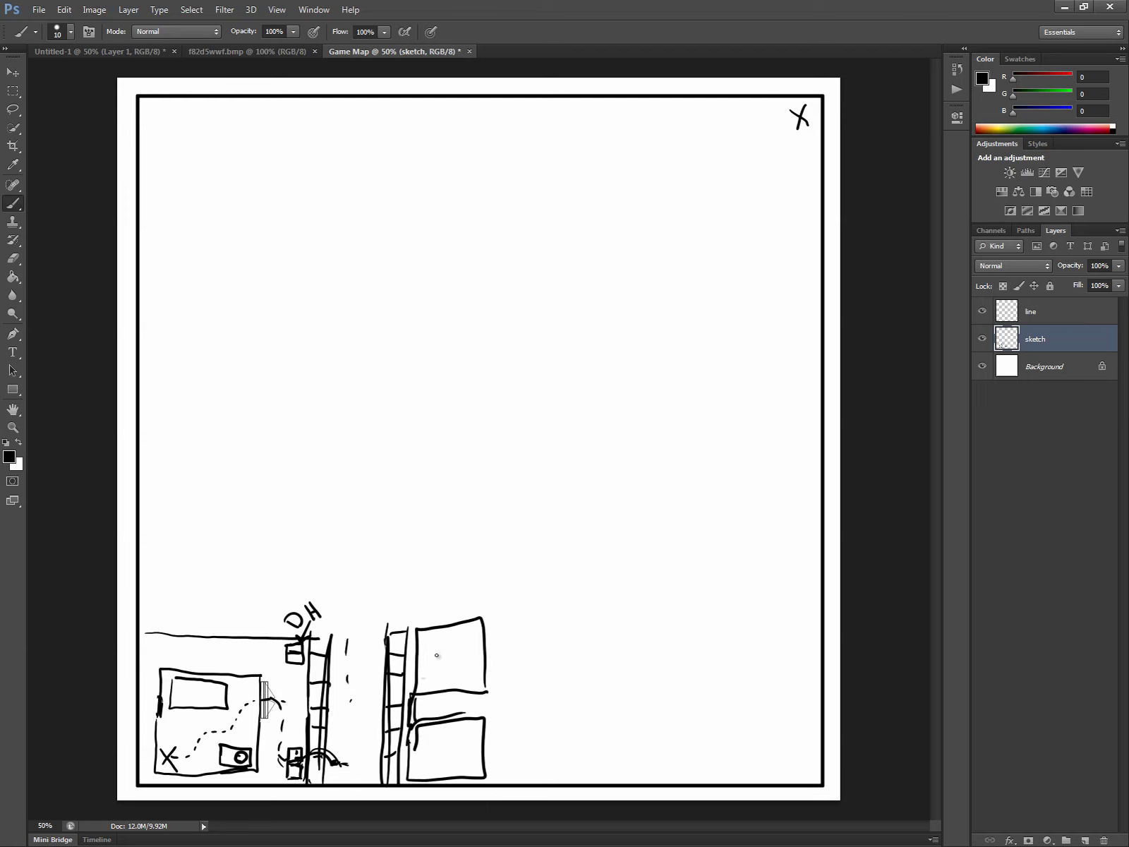
{"action": "left_click_drag", "start_coordinate": [391, 646], "coordinate": [389, 615]}
{"action": "mouse_move", "coordinate": [332, 653]}
{"action": "left_mouse_down"}
{"action": "mouse_move", "coordinate": [332, 626]}
{"action": "mouse_move", "coordinate": [331, 637]}
{"action": "left_mouse_up"}
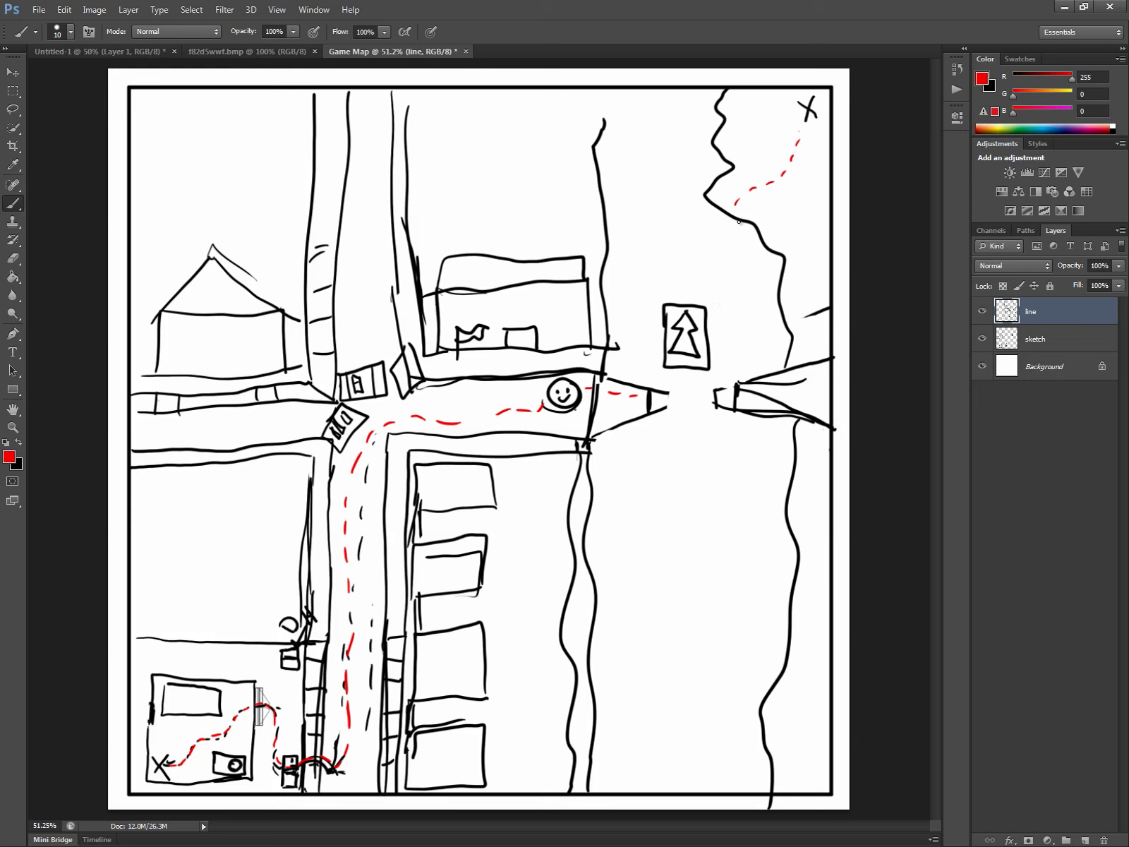
{"action": "left_click", "coordinate": [1047, 338]}
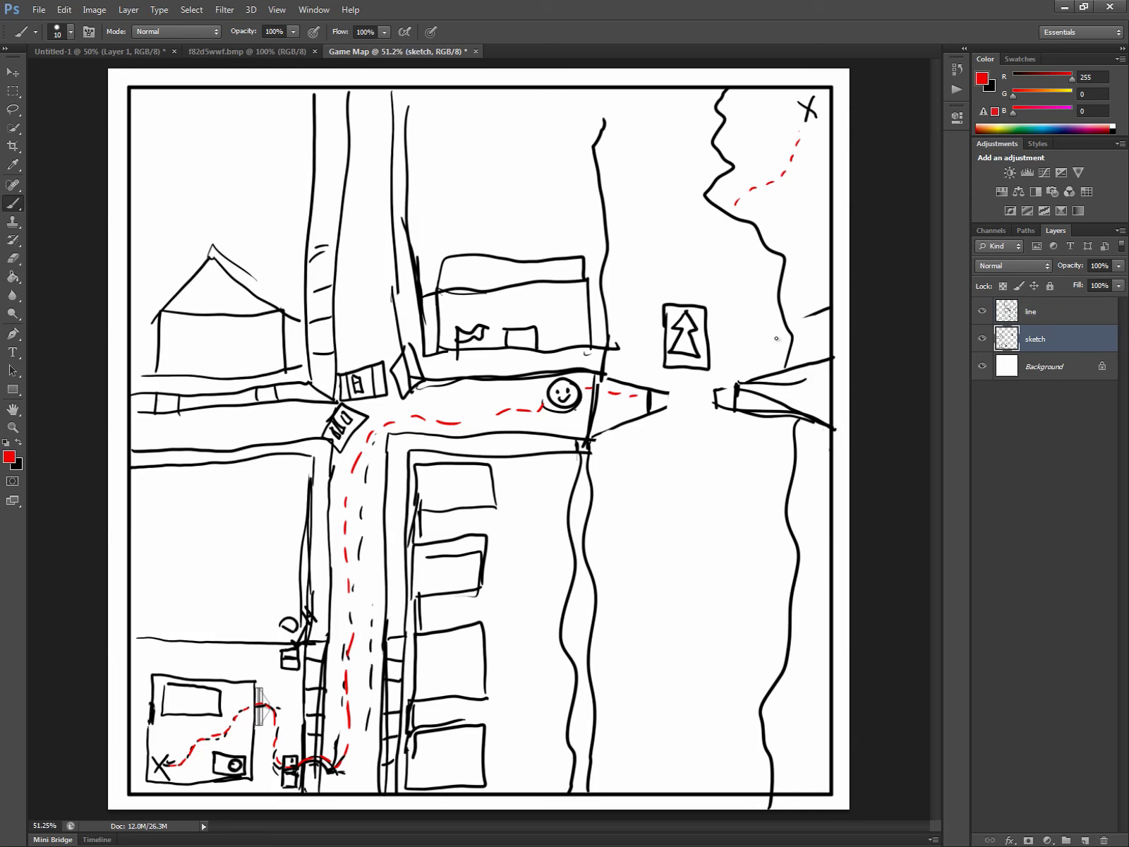